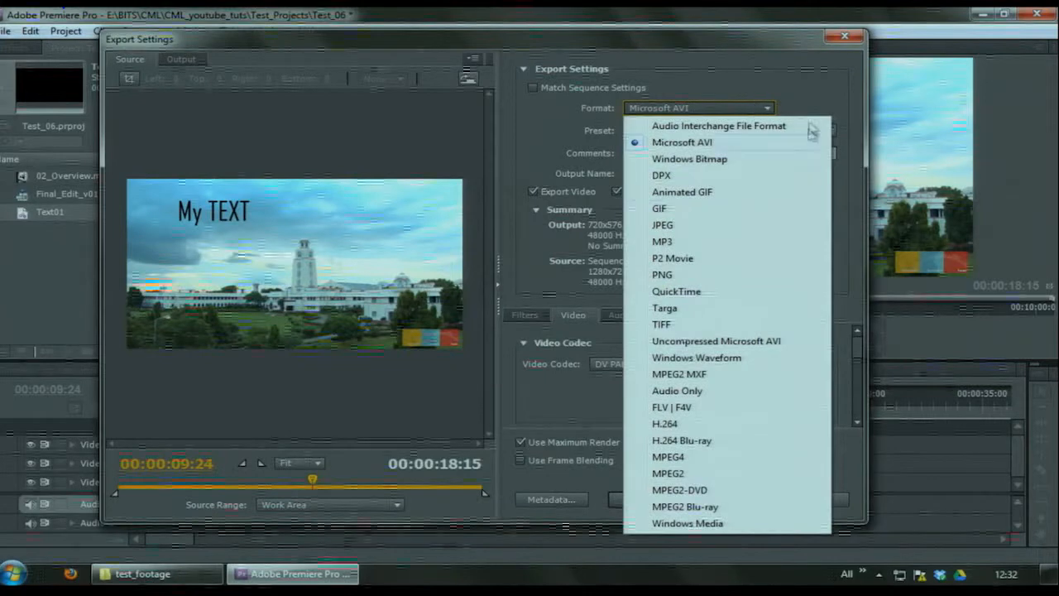
- Set the export format to QuickTime
left_click(802, 140)
left_click(769, 131)
left_click(770, 133)
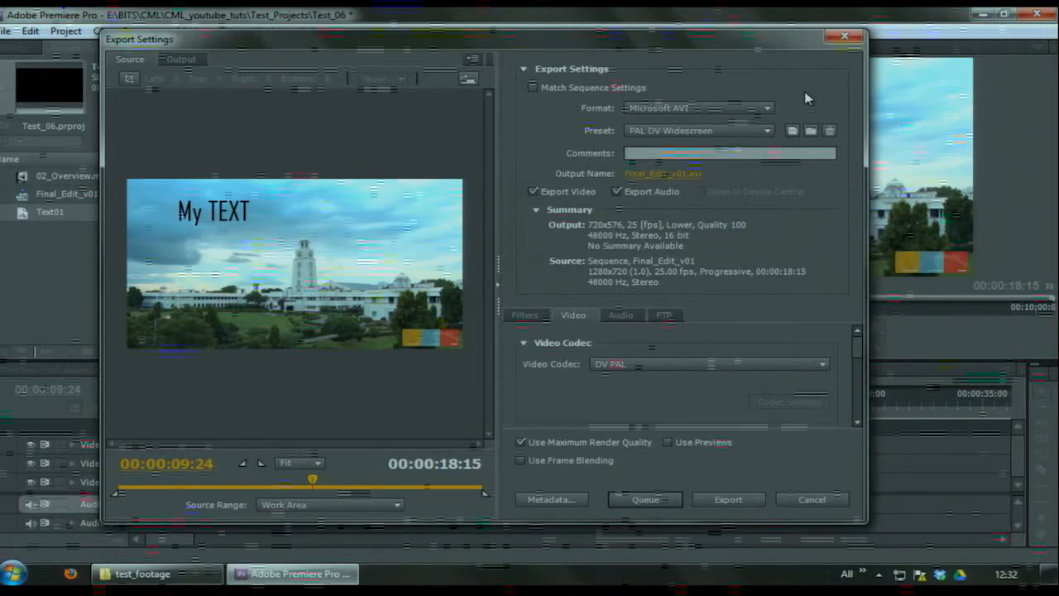
left_click(767, 109)
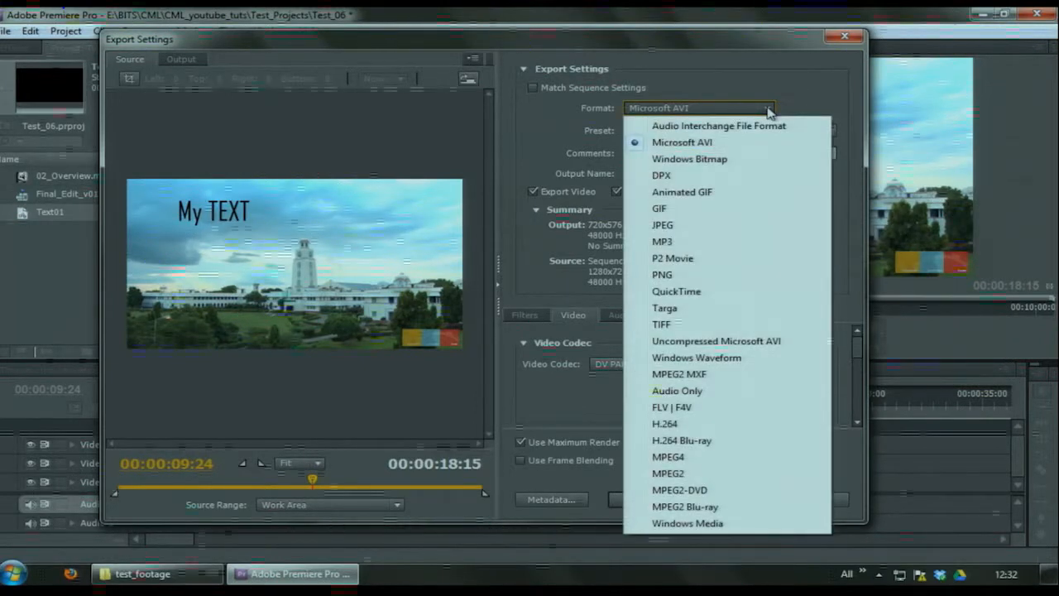
left_click(701, 291)
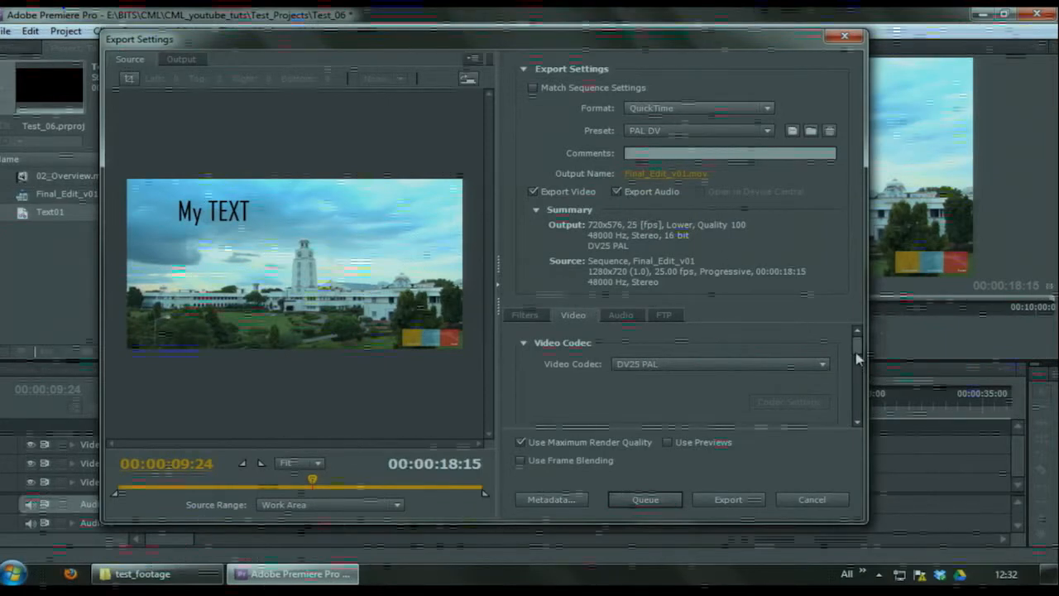
- Set the QuickTime export's video codec to None
left_click_drag(858, 350, 858, 358)
left_click(776, 335)
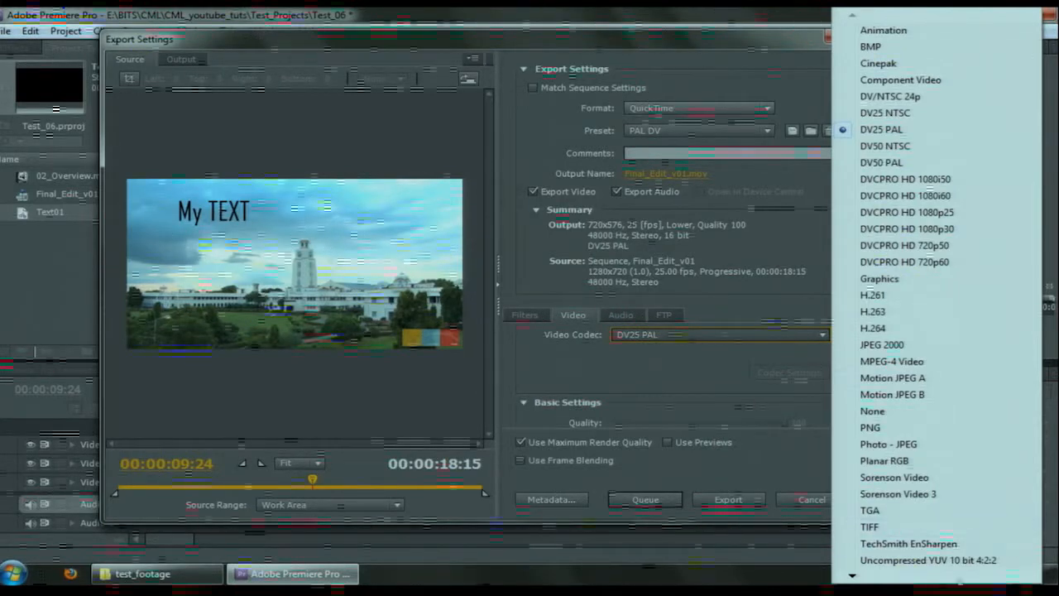
mouse_move(856, 576)
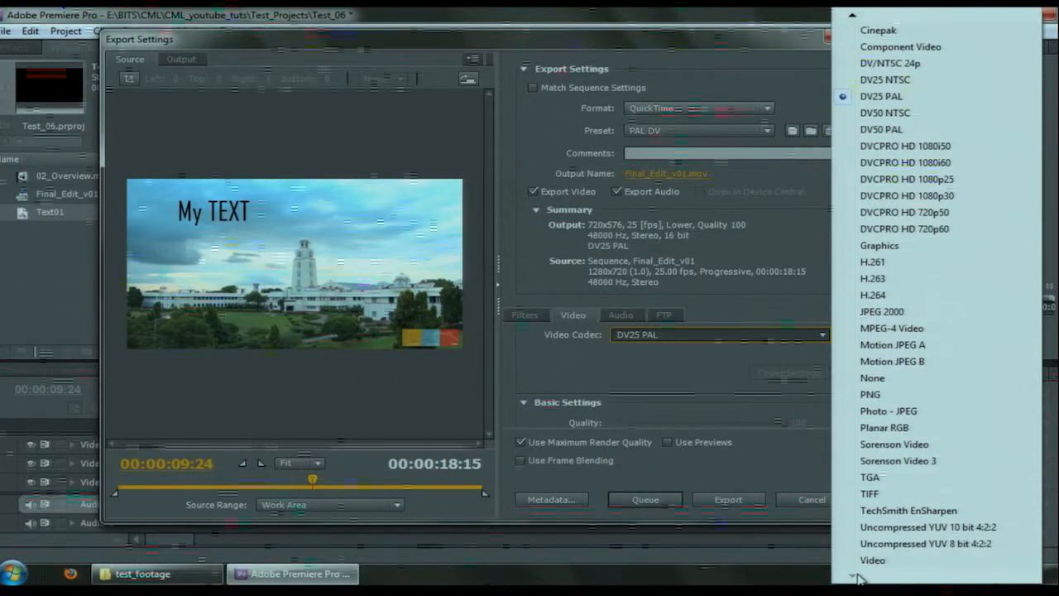
mouse_move(858, 21)
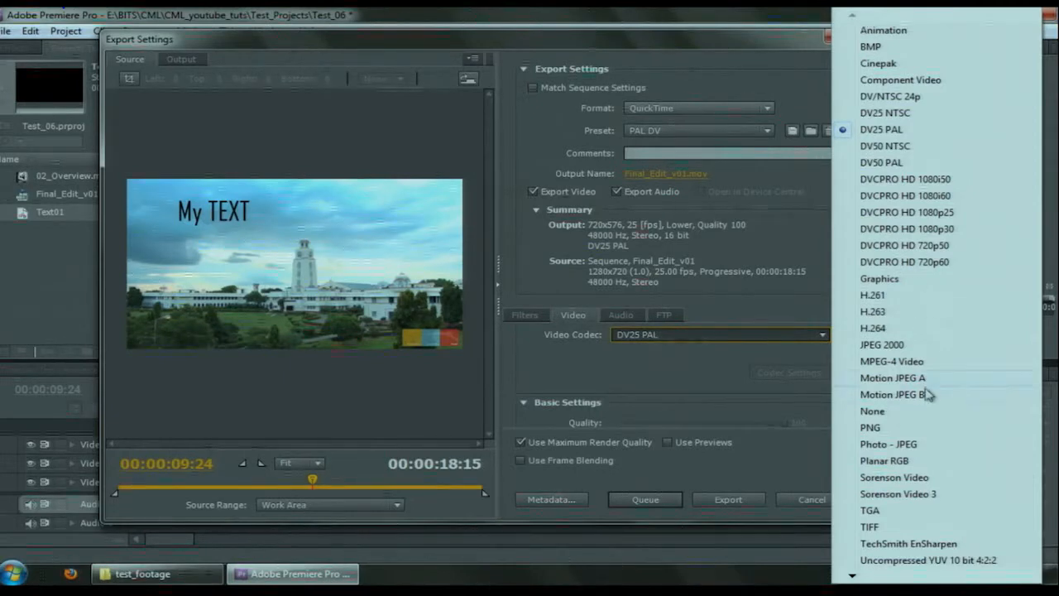
left_click(888, 412)
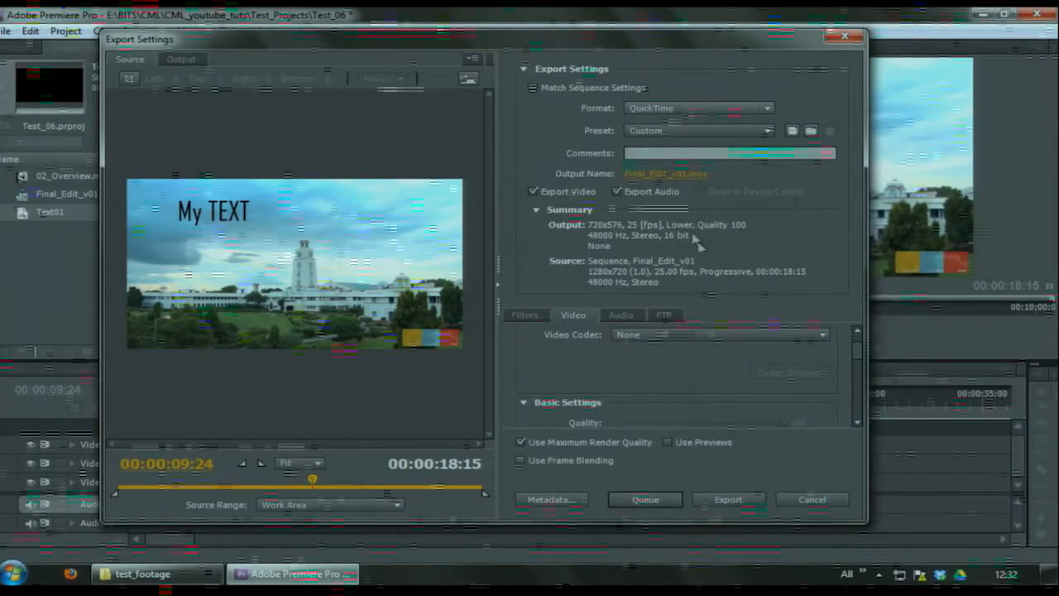
- Set the export frame size to 1280 wide by 720 high
left_click_drag(858, 350, 853, 370)
left_click(627, 359)
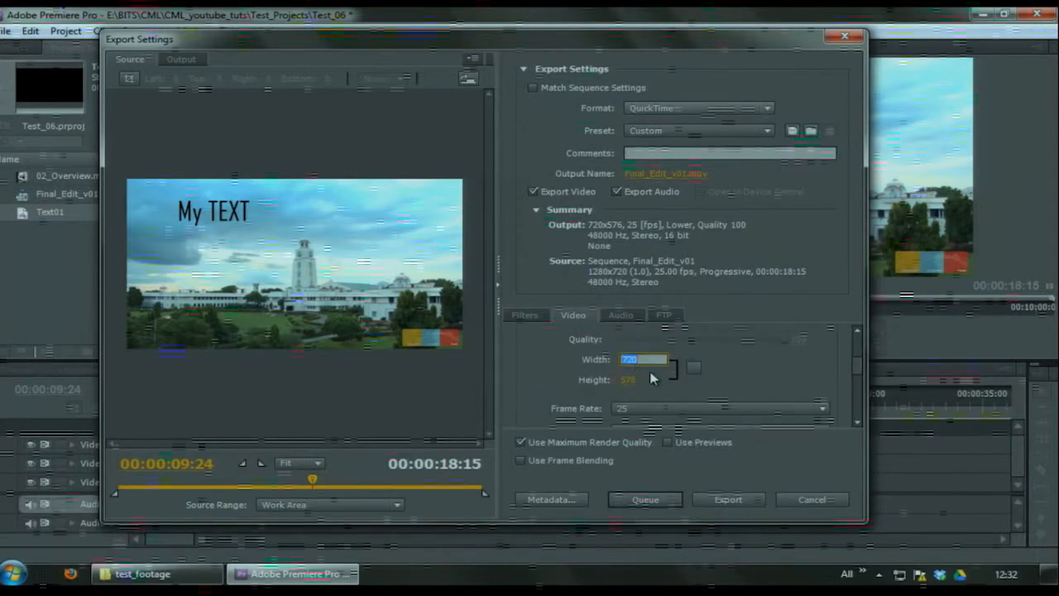
type("1,2")
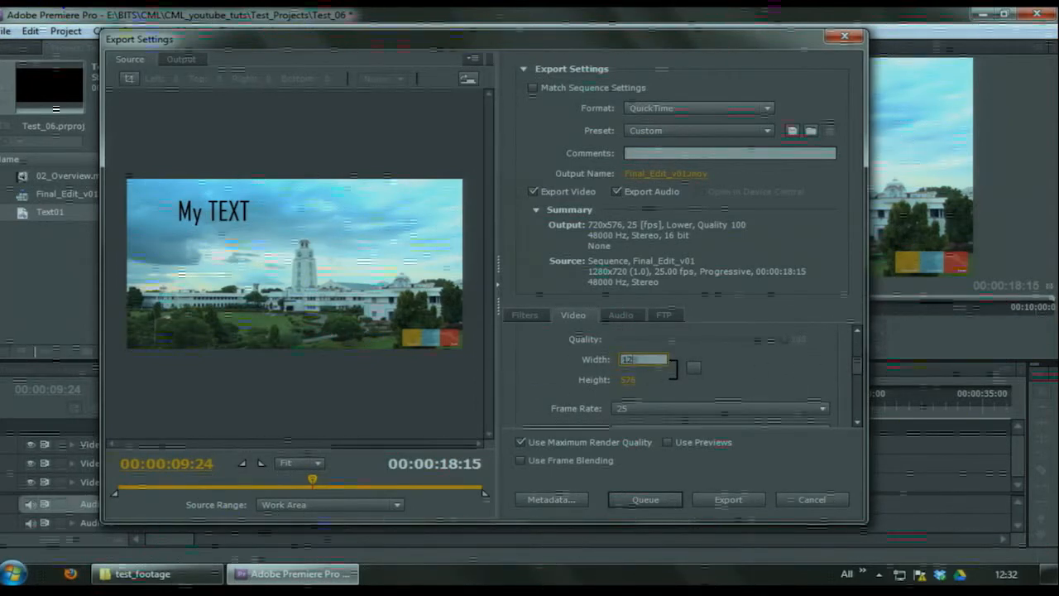
type("80")
left_click(647, 378)
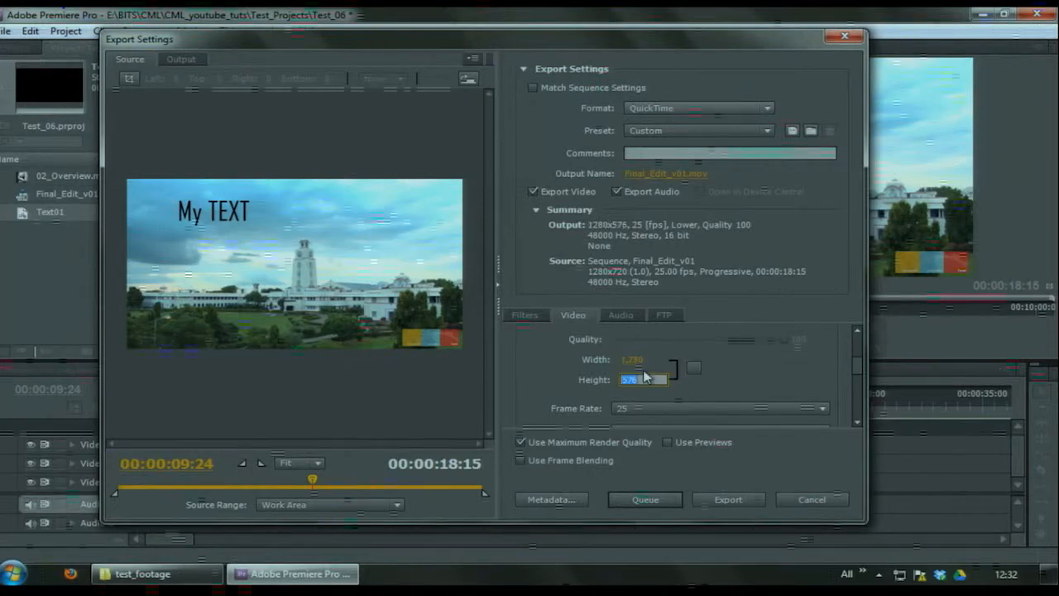
type("720")
key("Tab")
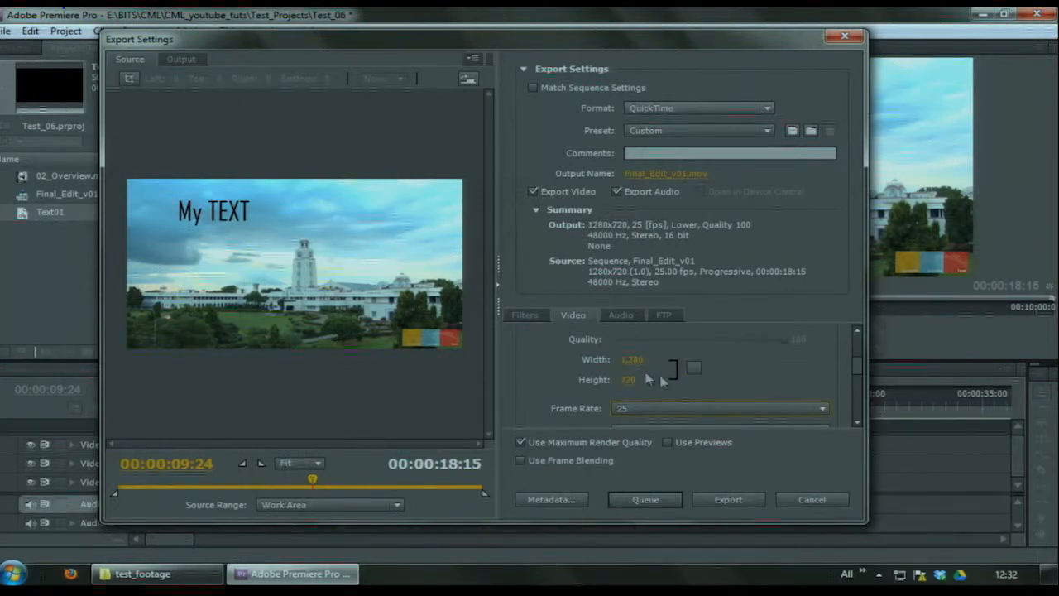
- Set the field type to Progressive and the pixel aspect to Square Pixels (1.0), and bring up the audio export settings
scroll(858, 369, "down", 2)
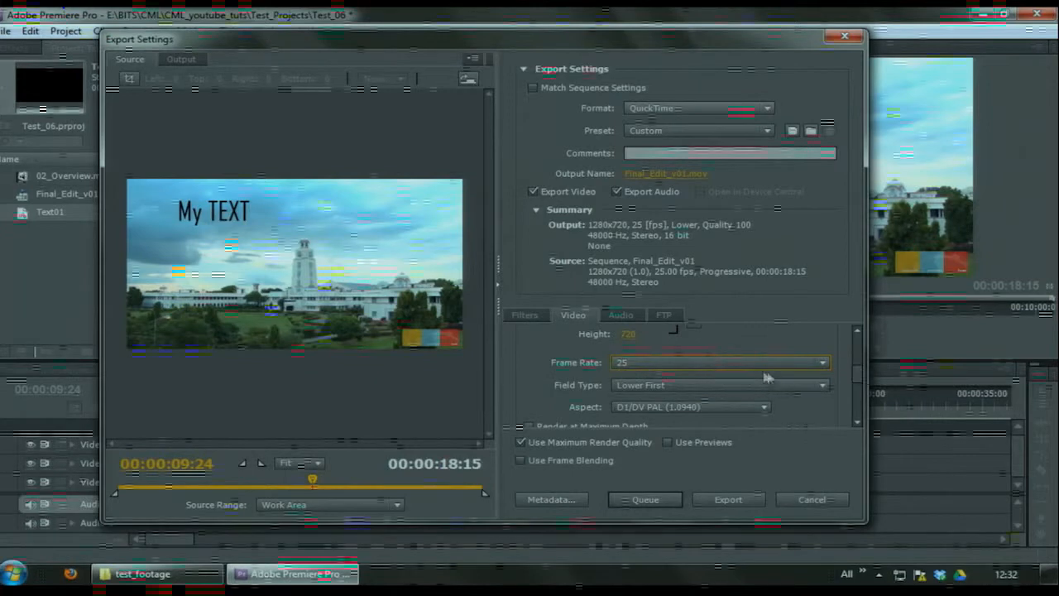
left_click(704, 395)
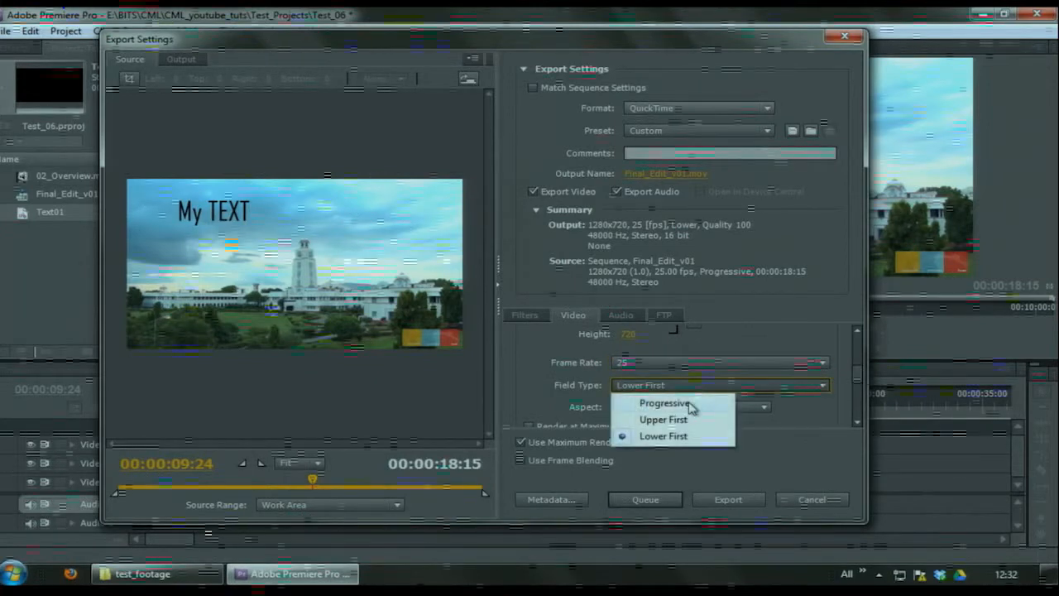
left_click(691, 406)
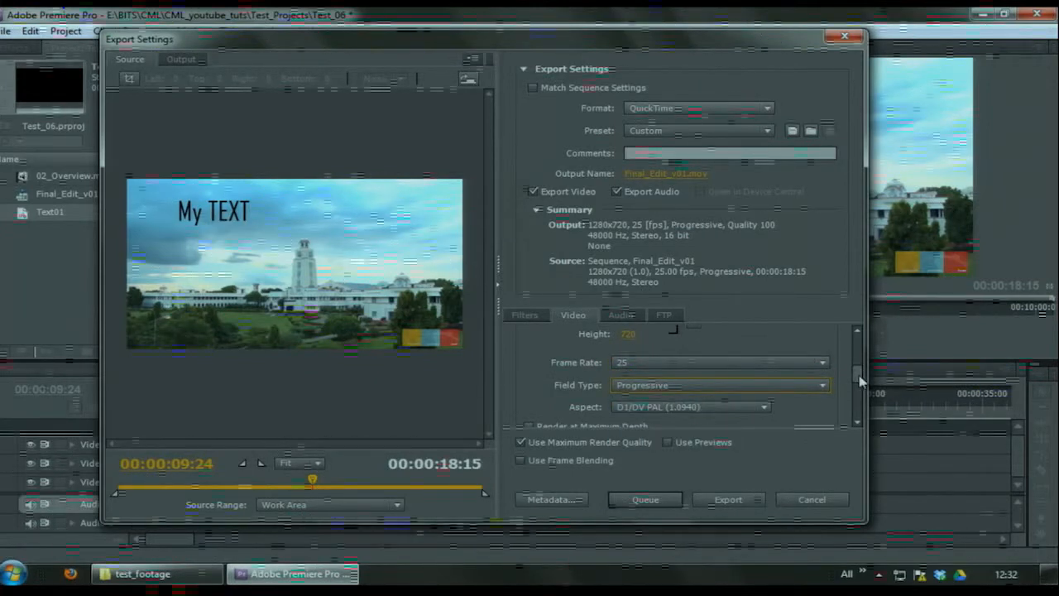
scroll(860, 380, "down", 1)
left_click(740, 386)
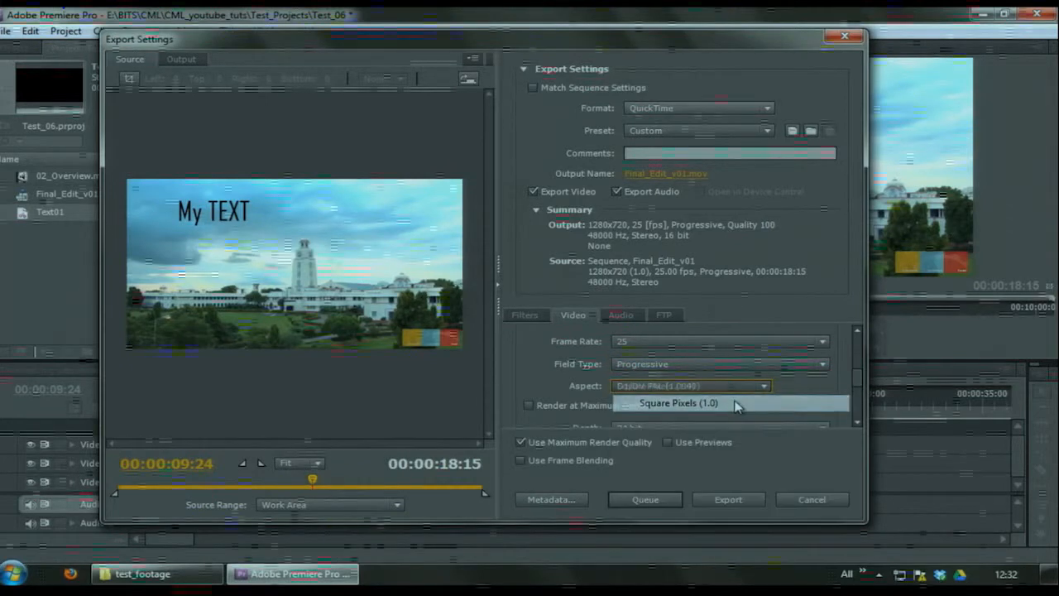
left_click(736, 402)
left_click_drag(858, 378, 857, 332)
left_click(621, 315)
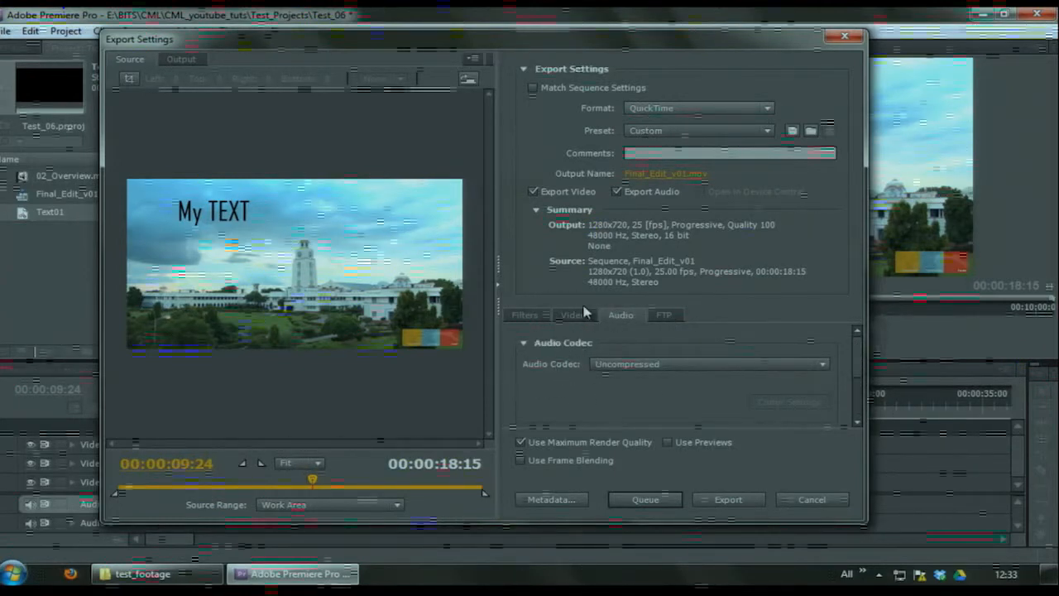
- Create a Final_versions folder inside CML_youtube_tuts and set the export to save there as Final_Edit_v01
left_click(678, 175)
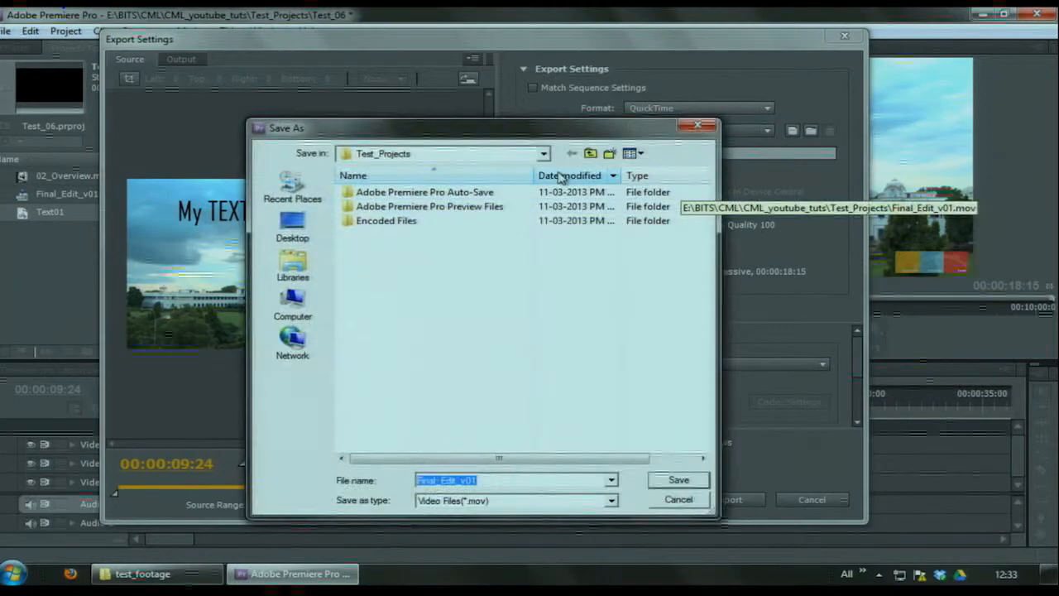
left_click(590, 154)
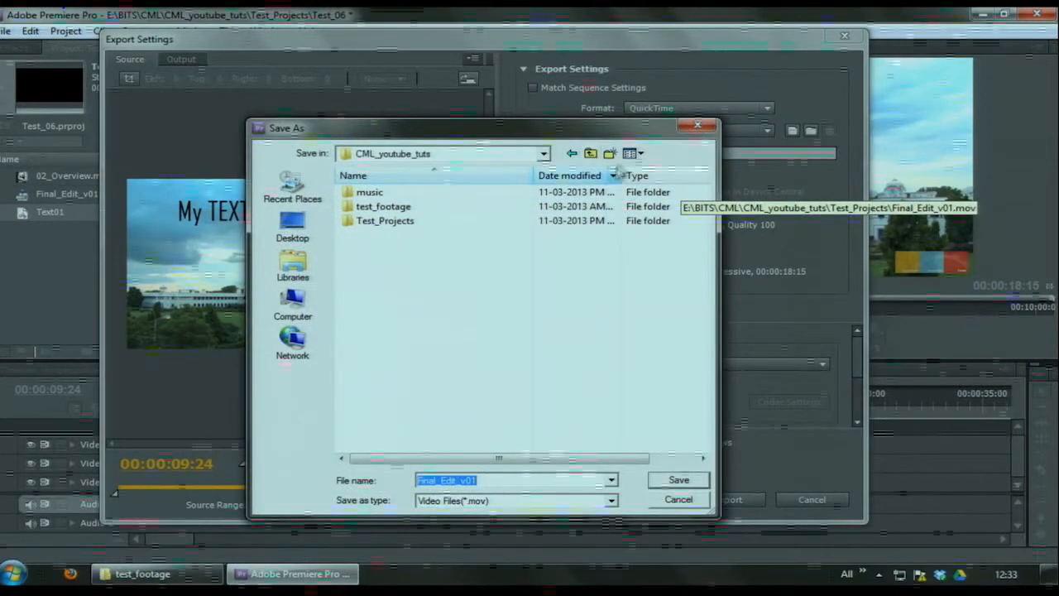
left_click(609, 153)
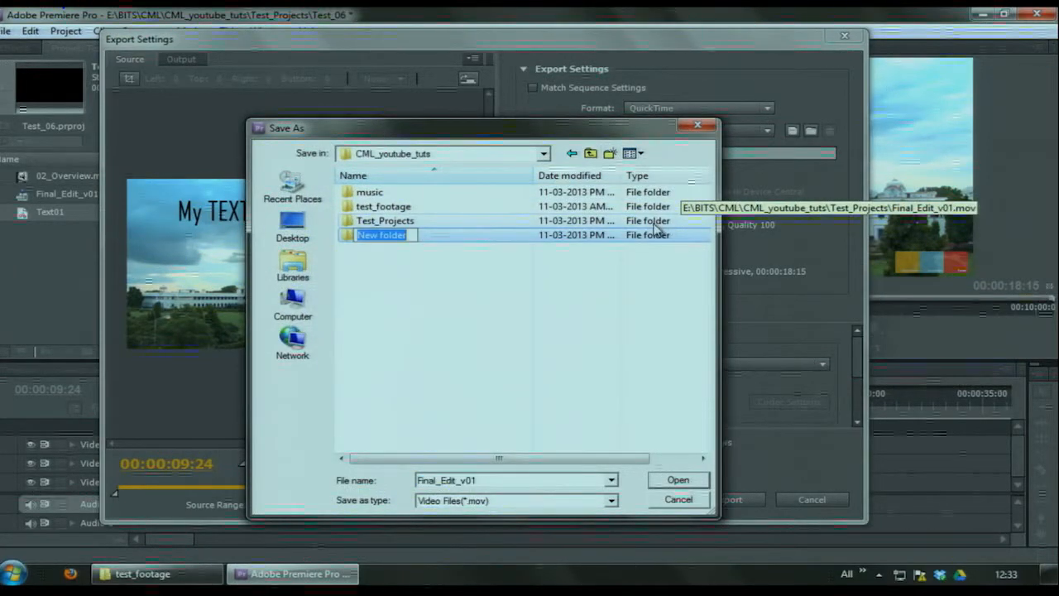
type("Final_")
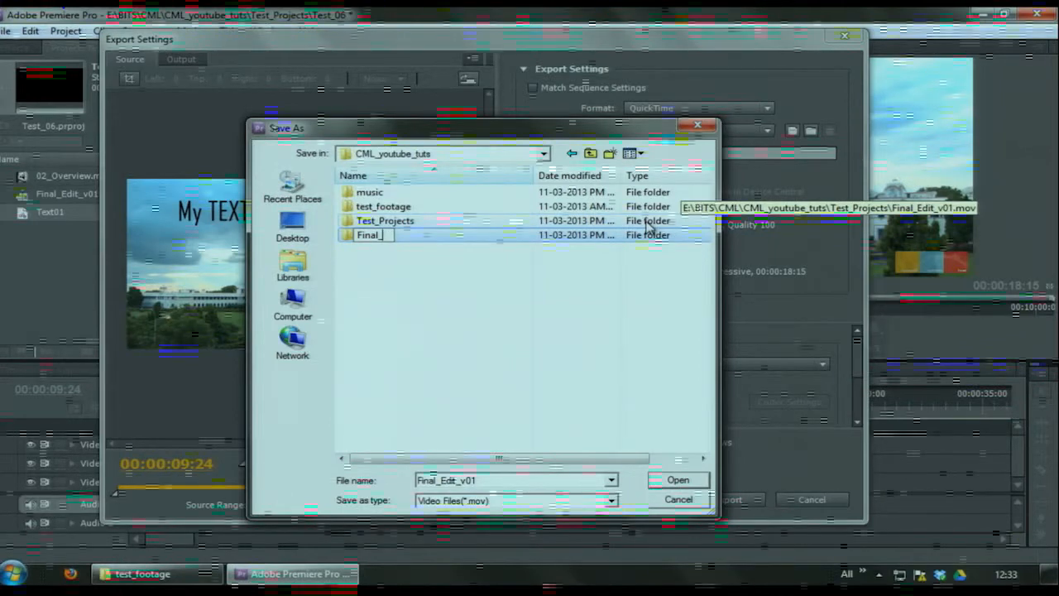
type("versions")
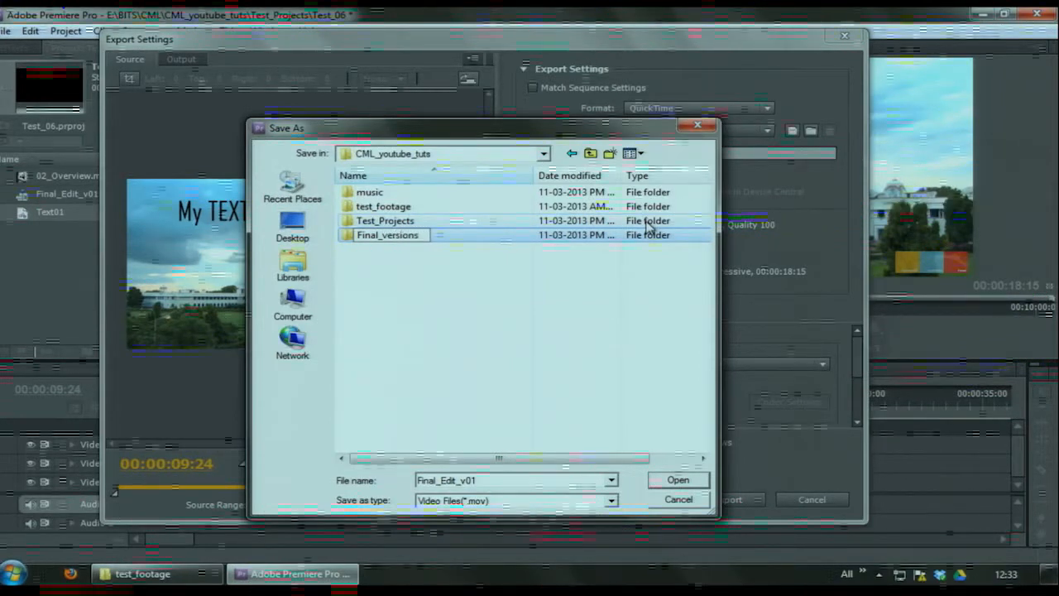
key("Return")
left_click(693, 483)
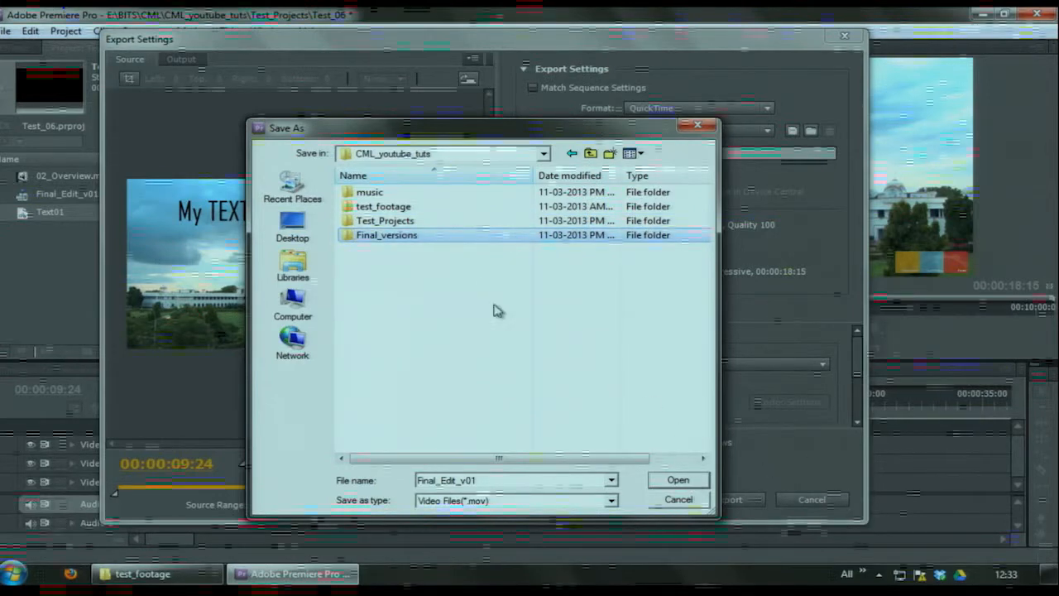
left_click(677, 480)
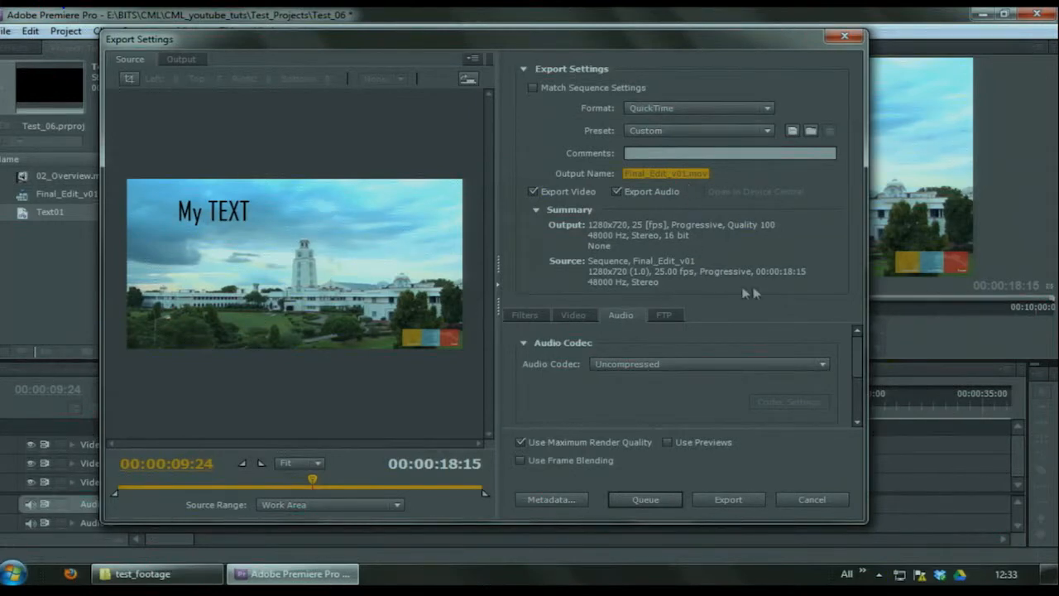
- Review the audio and video export settings and export the sequence
scroll(857, 356, "down", 2)
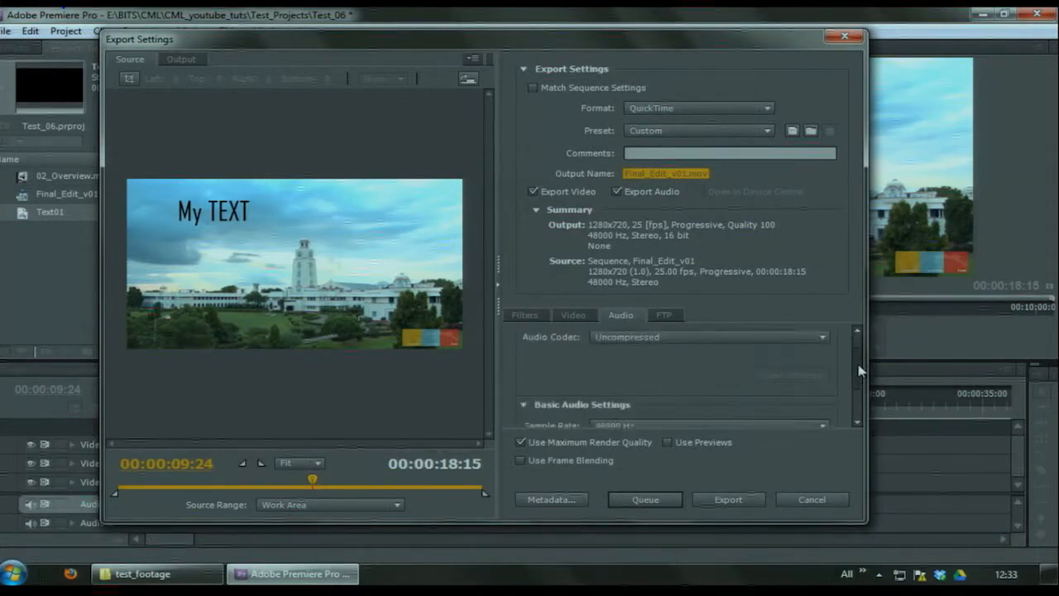
left_click(568, 315)
scroll(859, 364, "down", 5)
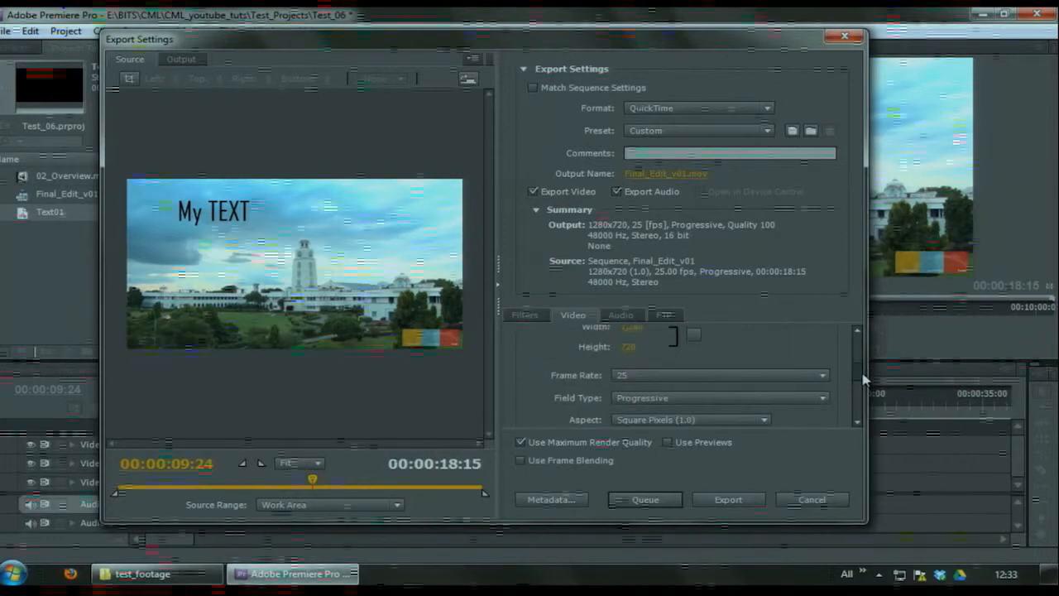
left_click_drag(863, 395, 858, 342)
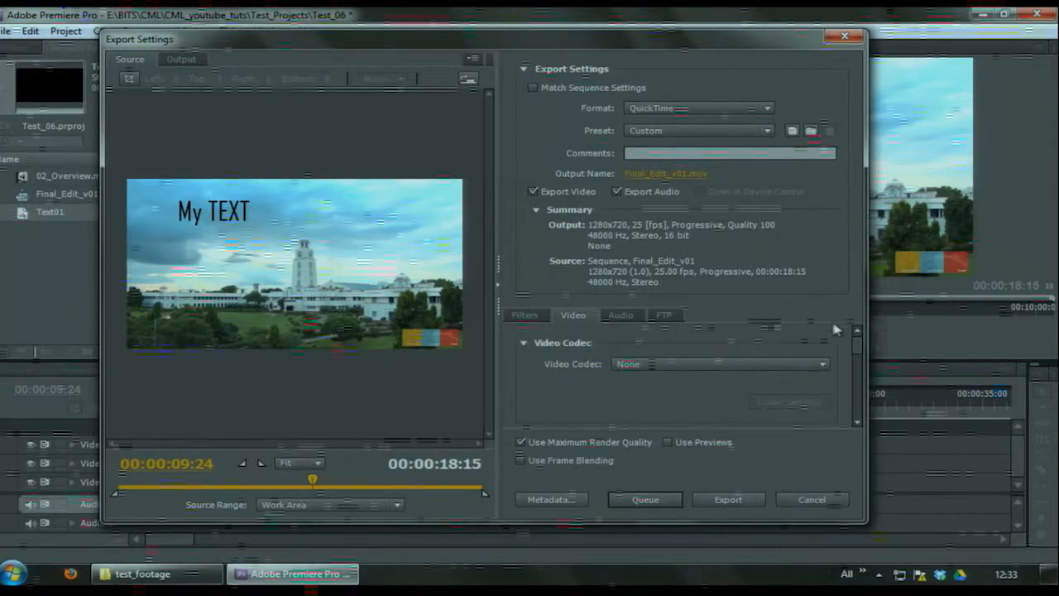
left_click(738, 499)
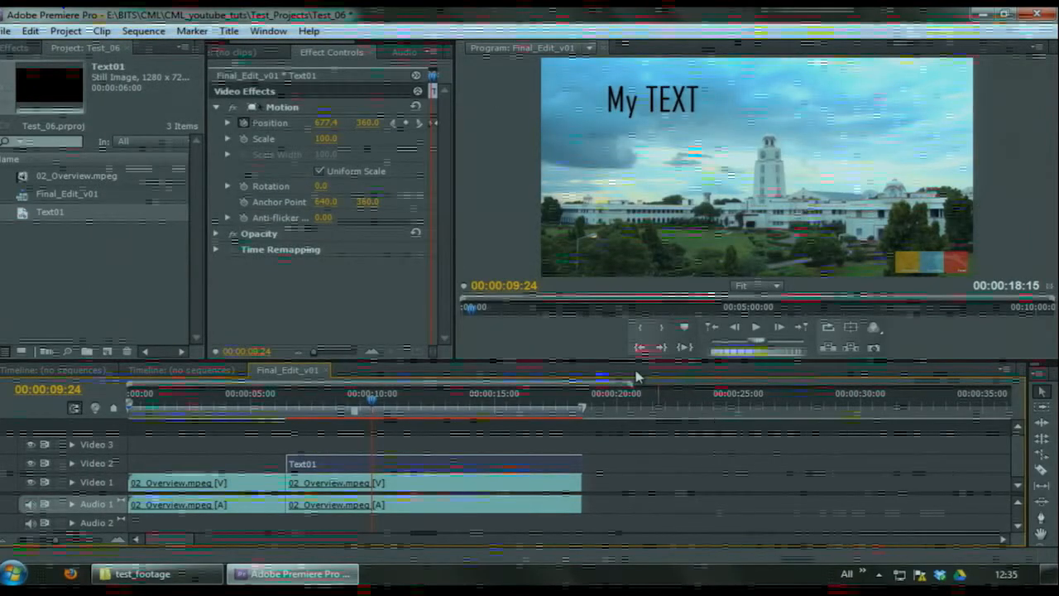
- Switch to Windows Explorer and open the Final_versions folder inside CML_youtube_tuts in a maximized window
left_click(157, 573)
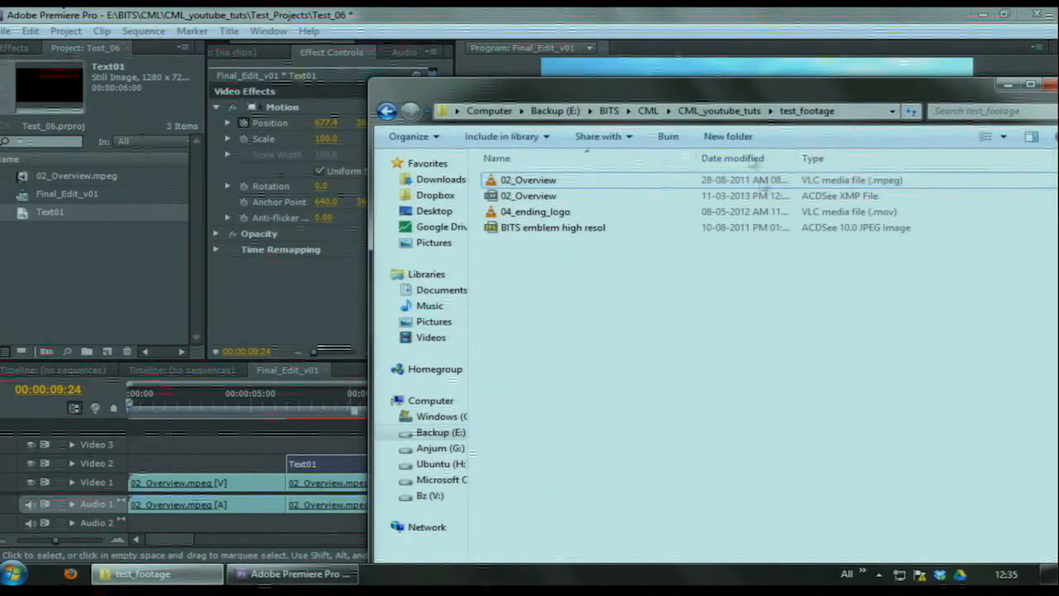
left_click(719, 110)
key("super+Up")
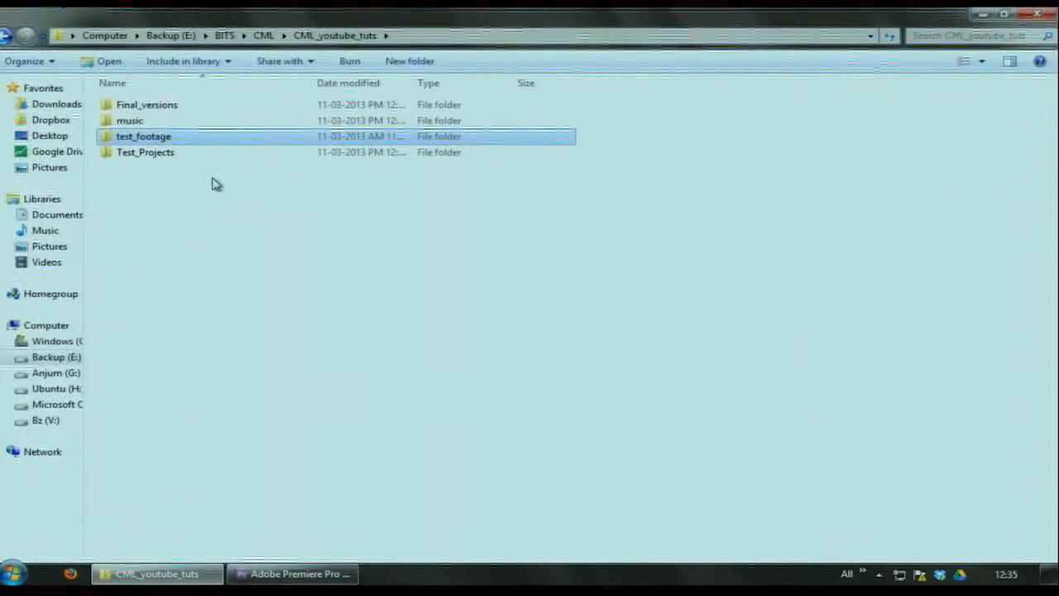
double_click(169, 106)
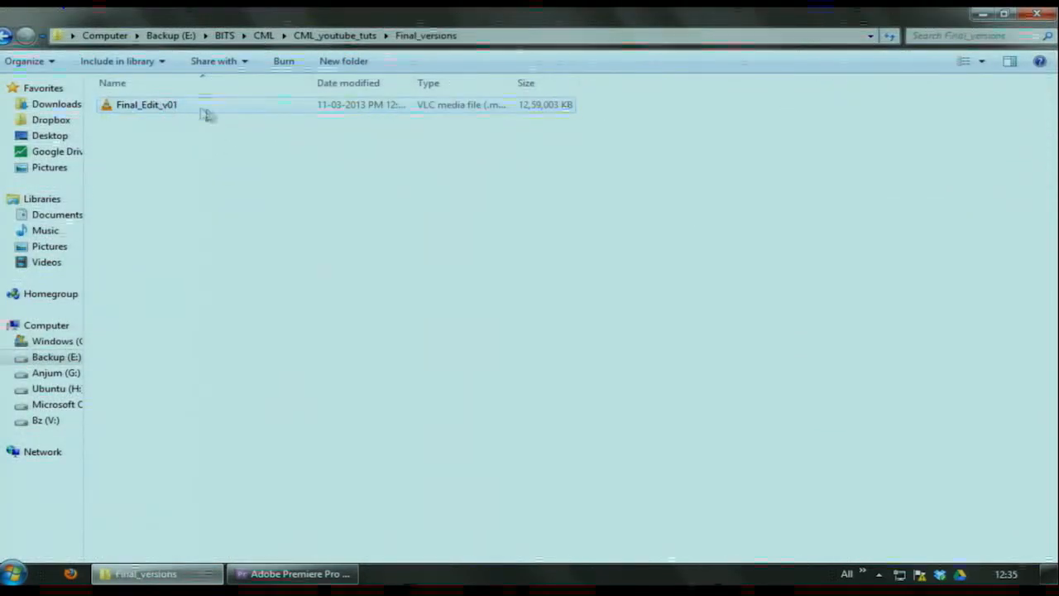
- View the file properties of the exported Final_Edit_v01 movie
left_click(156, 109)
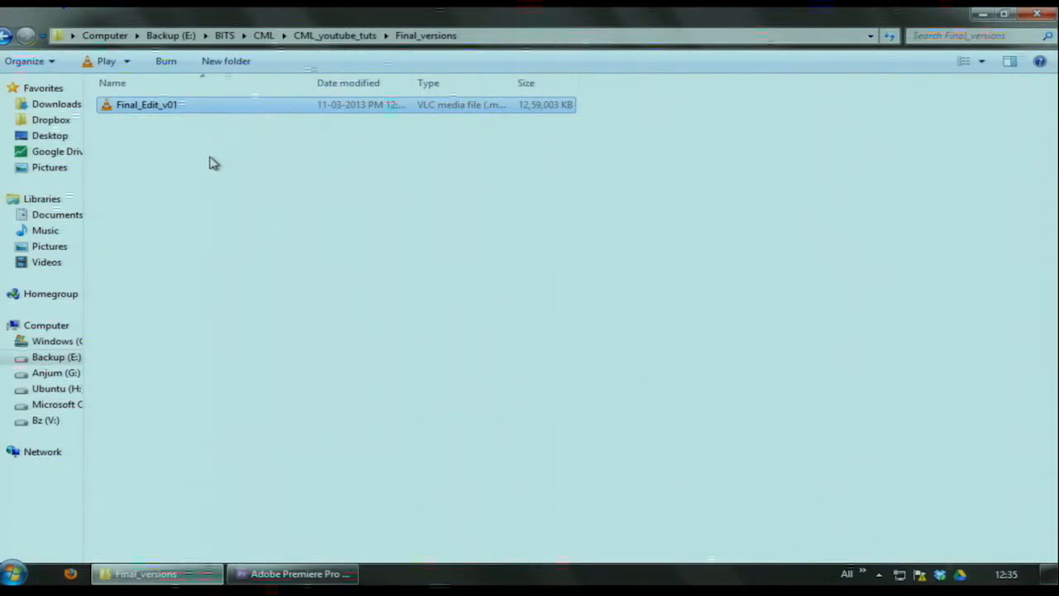
right_click(153, 108)
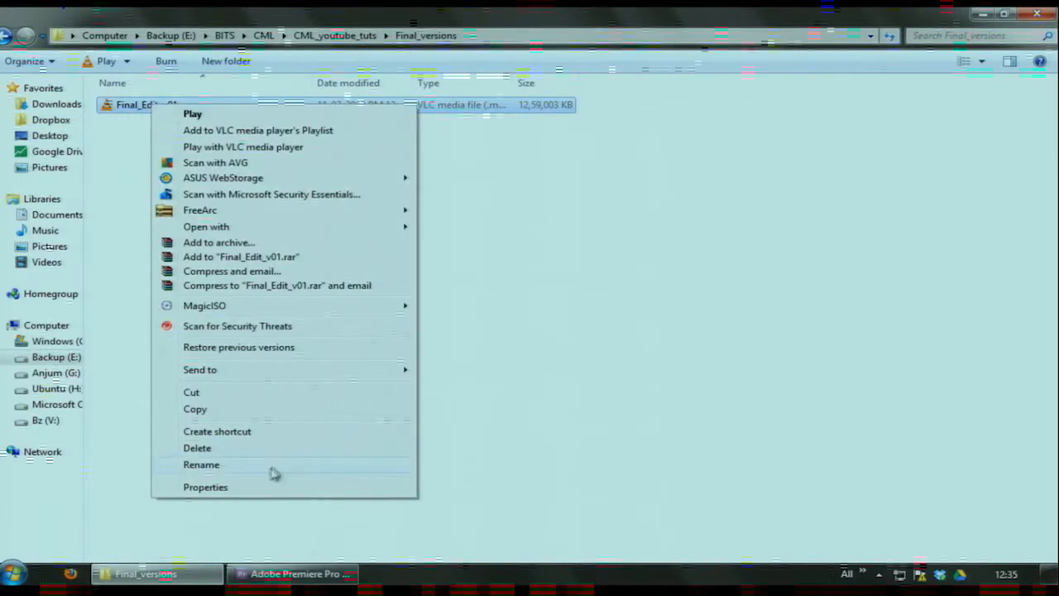
left_click(250, 489)
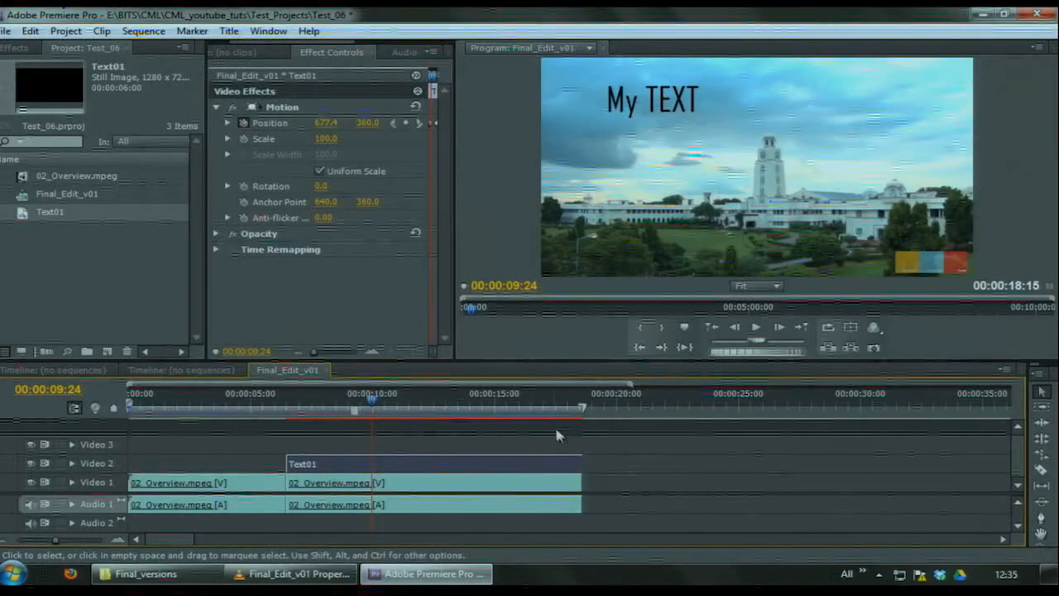
- Go to the end of the Final_Edit_v01 sequence in Premiere Pro to check its duration, and return to the Final_versions folder
key("End")
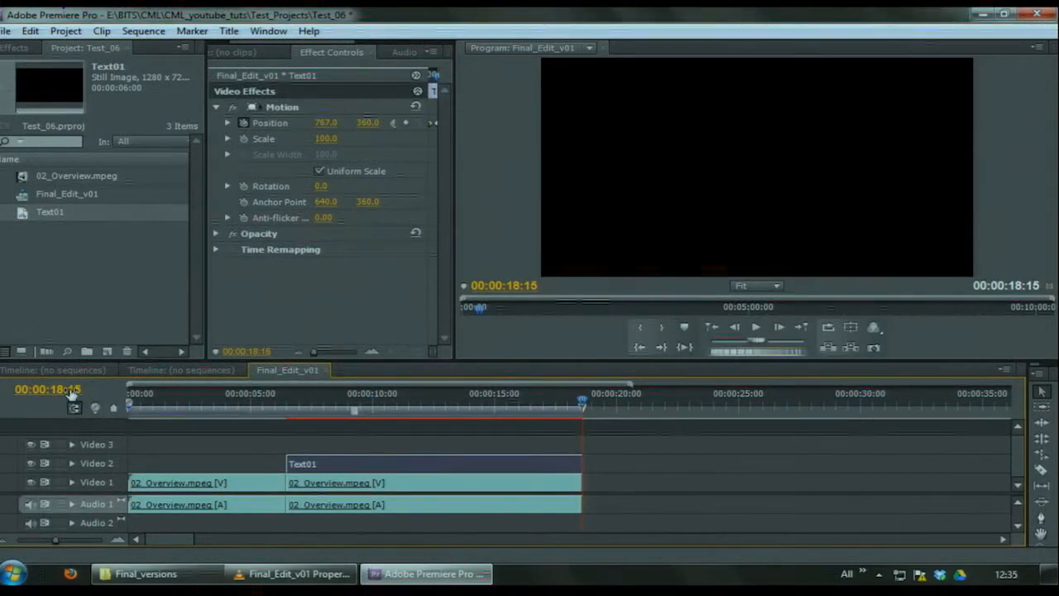
left_click(189, 577)
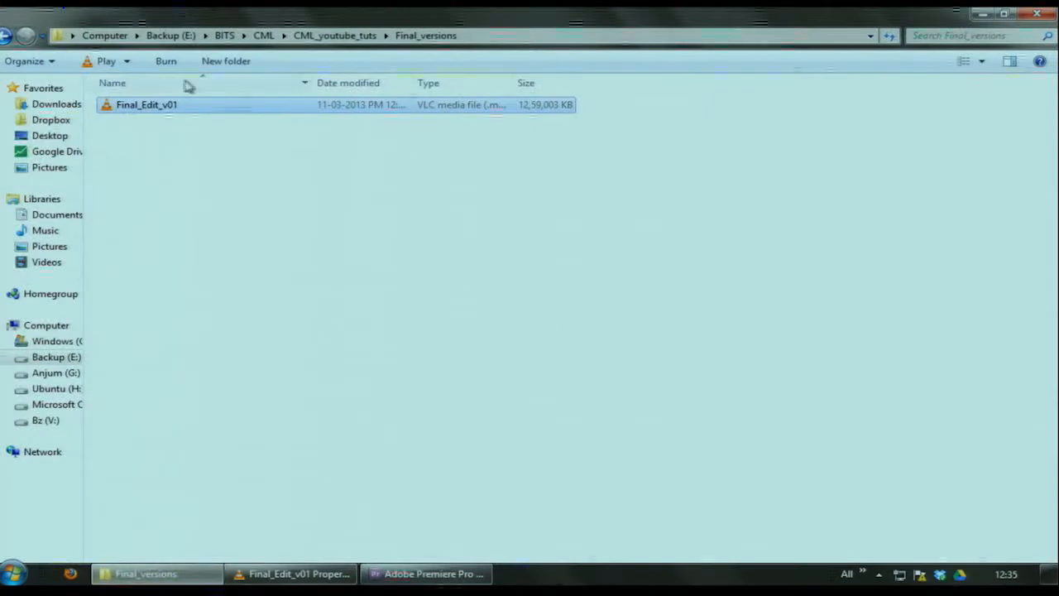
- Check the size of the exported Final_Edit_v01 movie in its file properties and close the properties window
right_click(165, 104)
left_click(219, 484)
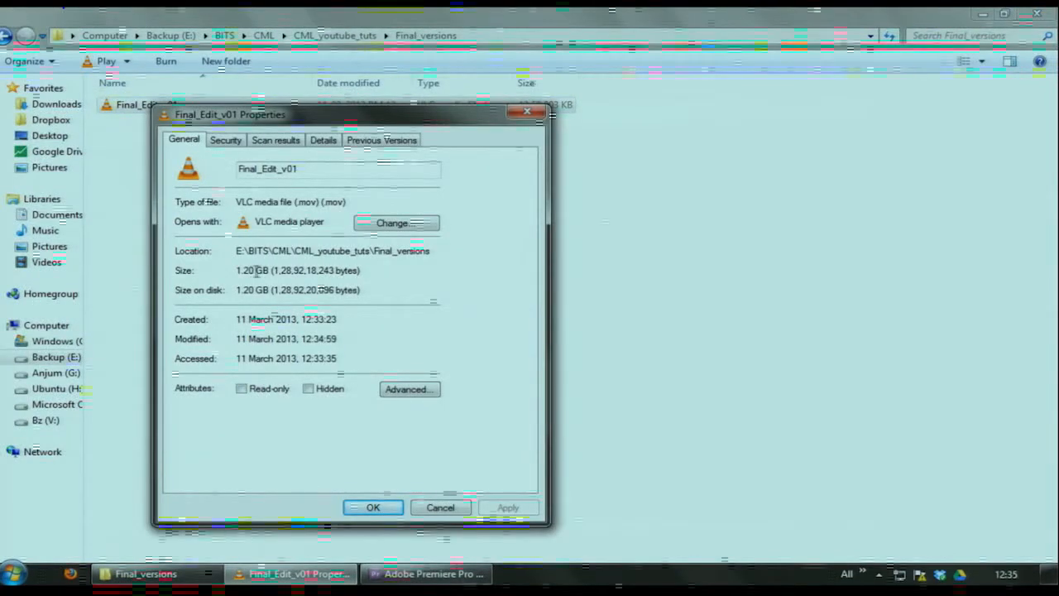
left_click_drag(268, 271, 235, 273)
left_click(441, 508)
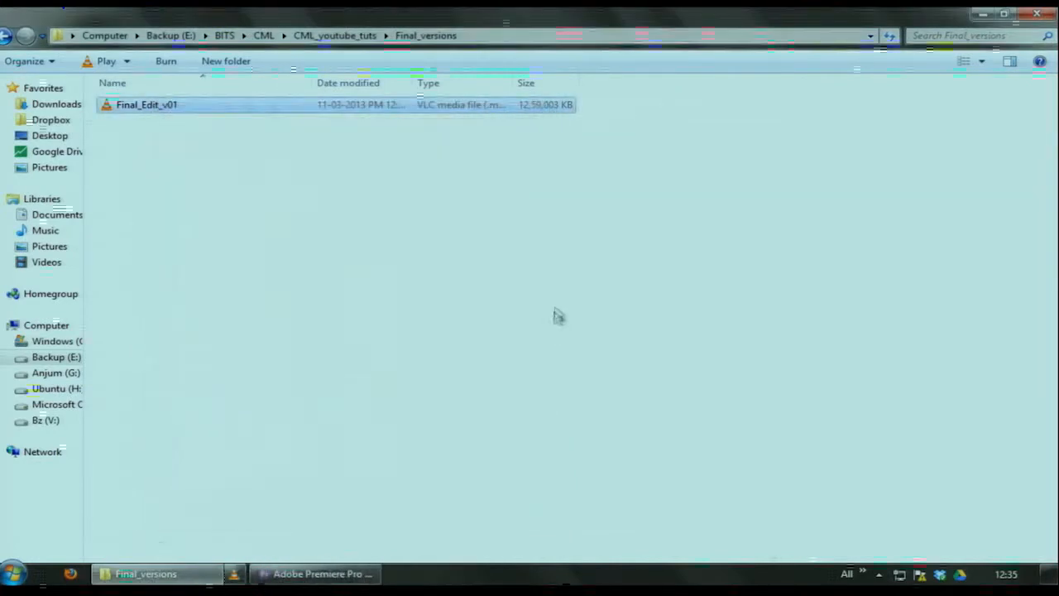
left_click(555, 307)
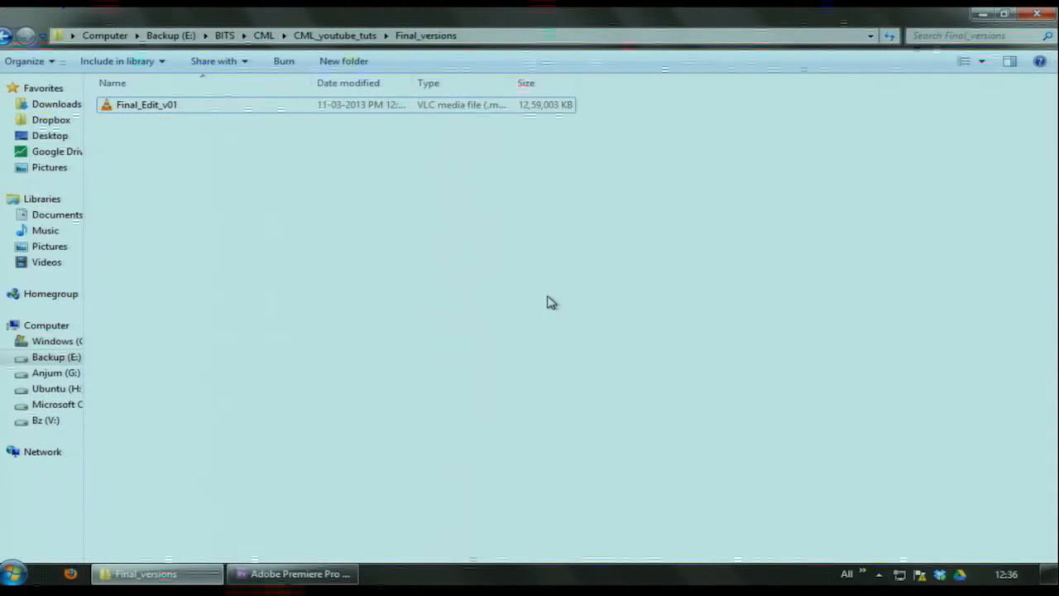
right_click(177, 107)
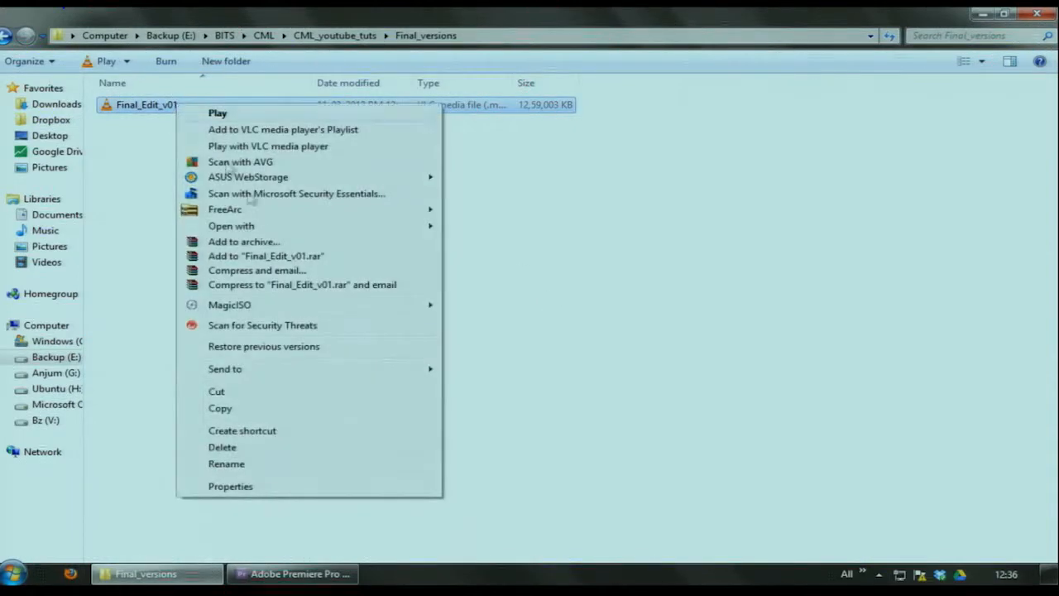
left_click(247, 487)
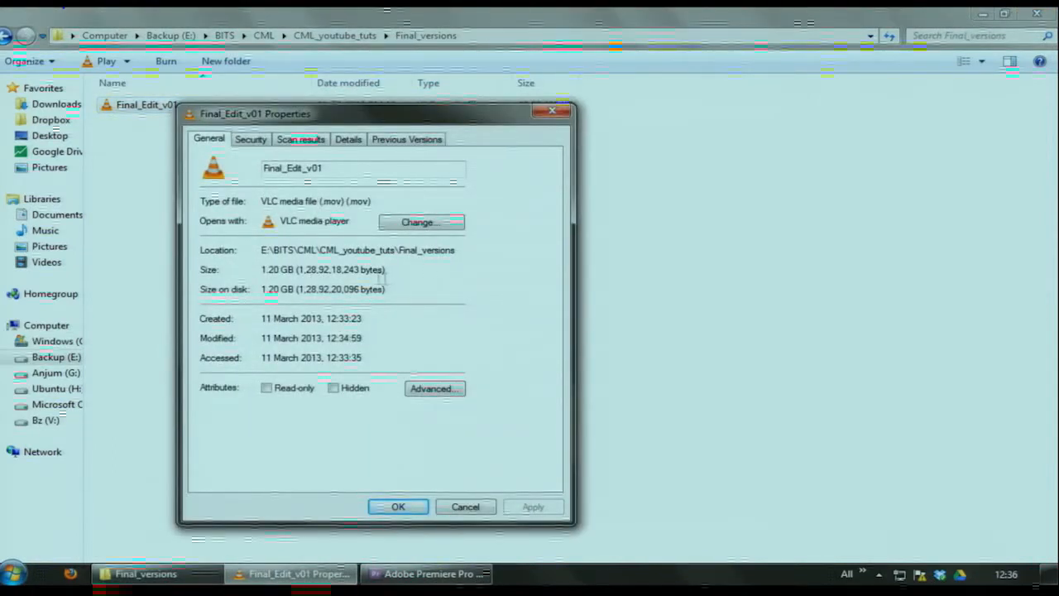
left_click(466, 505)
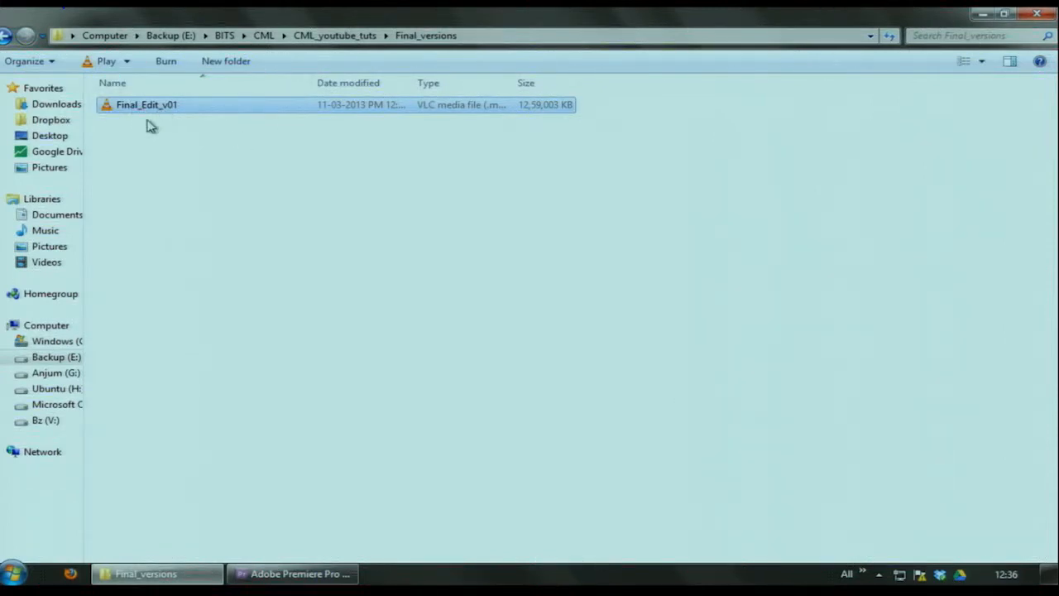
- Open the exported Final_Edit_v01 movie from the Final_versions folder in QuickTime Player
left_click(299, 572)
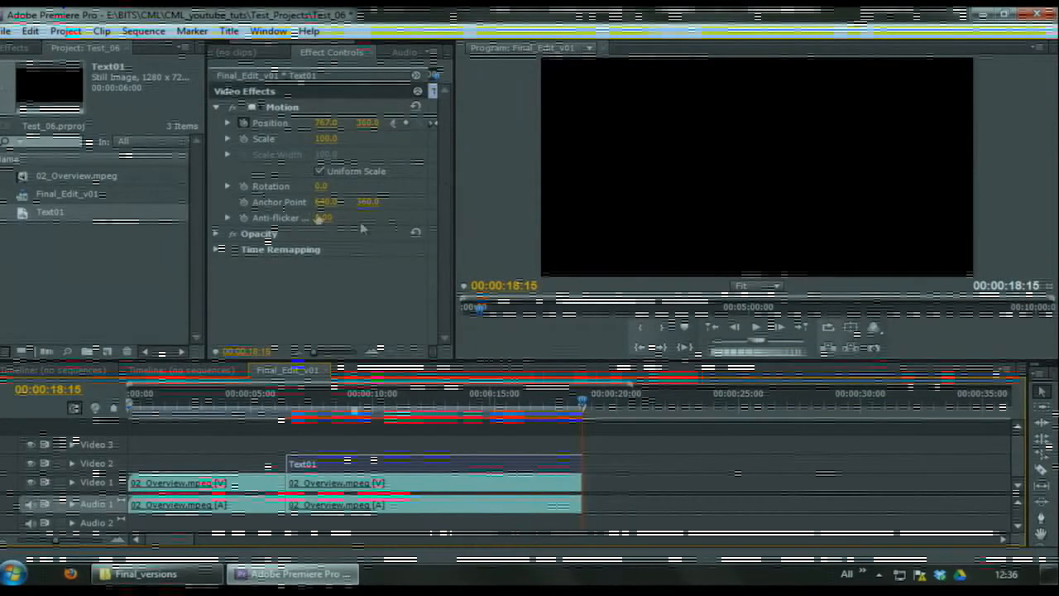
left_click(146, 572)
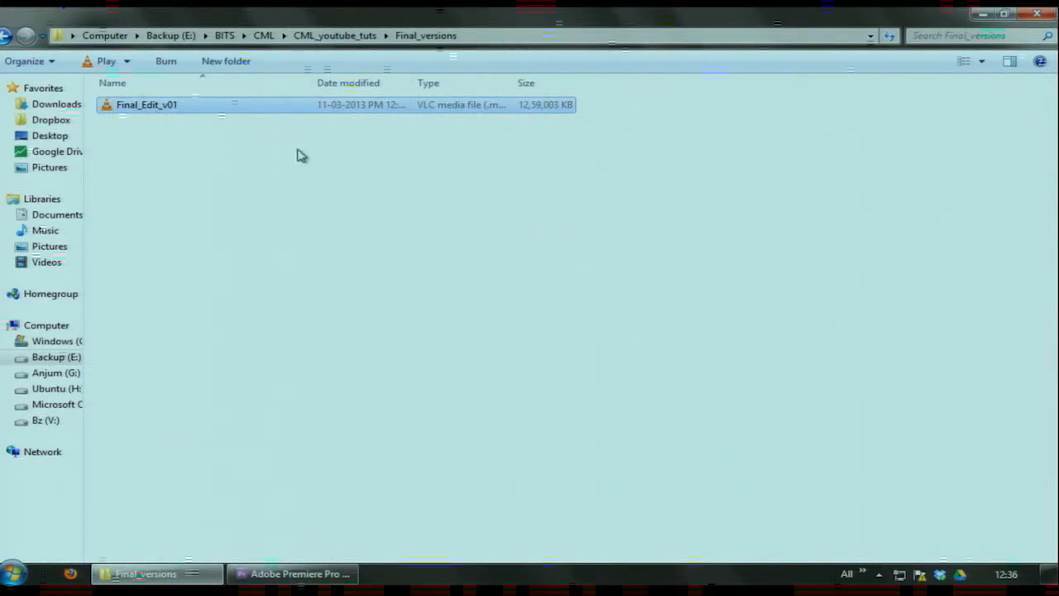
right_click(139, 110)
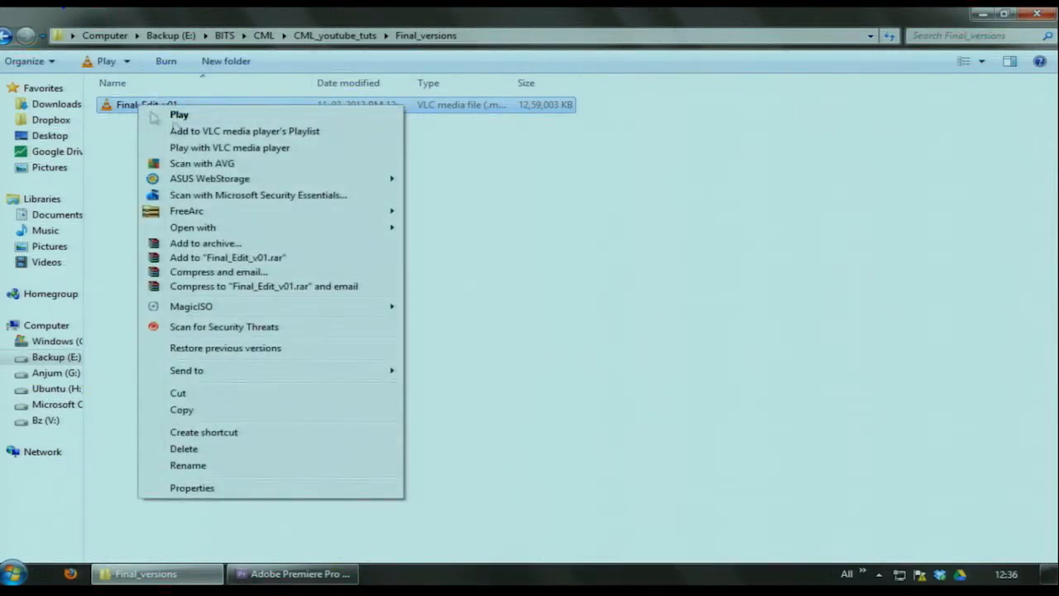
mouse_move(348, 231)
left_click(466, 261)
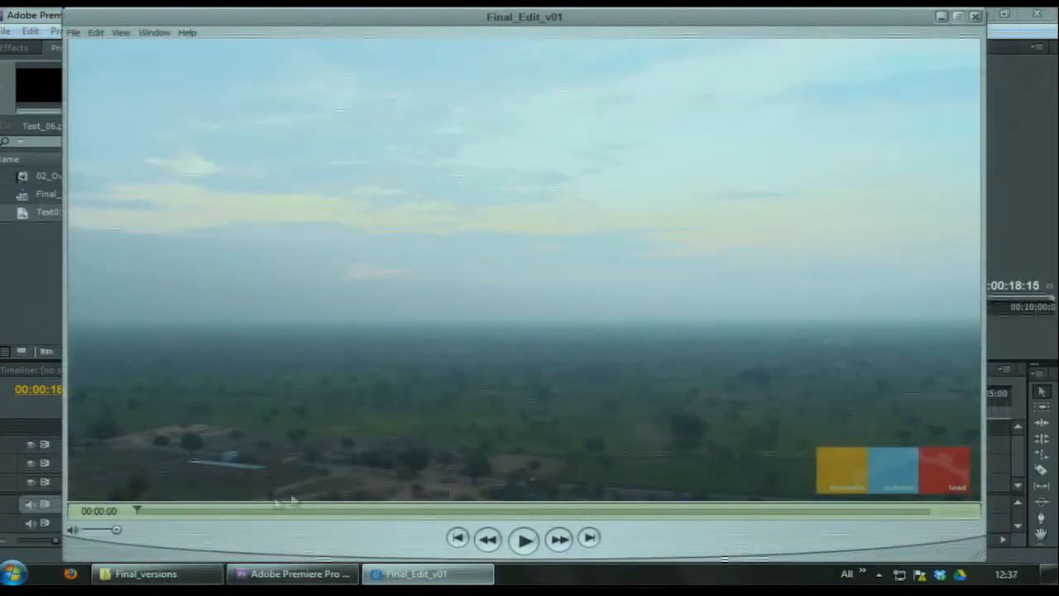
- Scrub the movie to about 10 seconds and play a short stretch of the My TEXT shot
left_click_drag(257, 515, 597, 511)
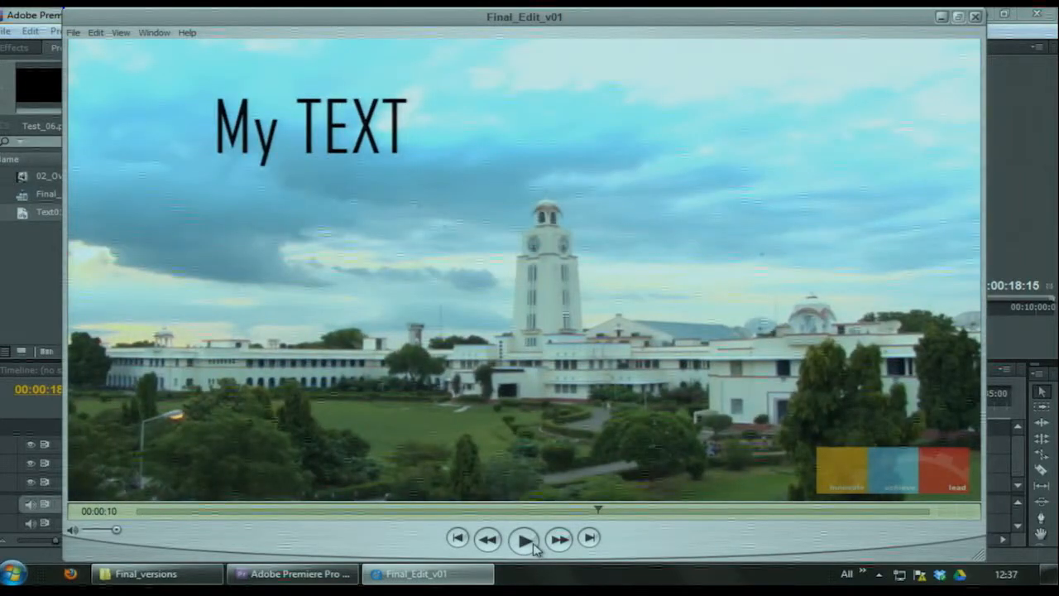
left_click(525, 539)
left_click(524, 540)
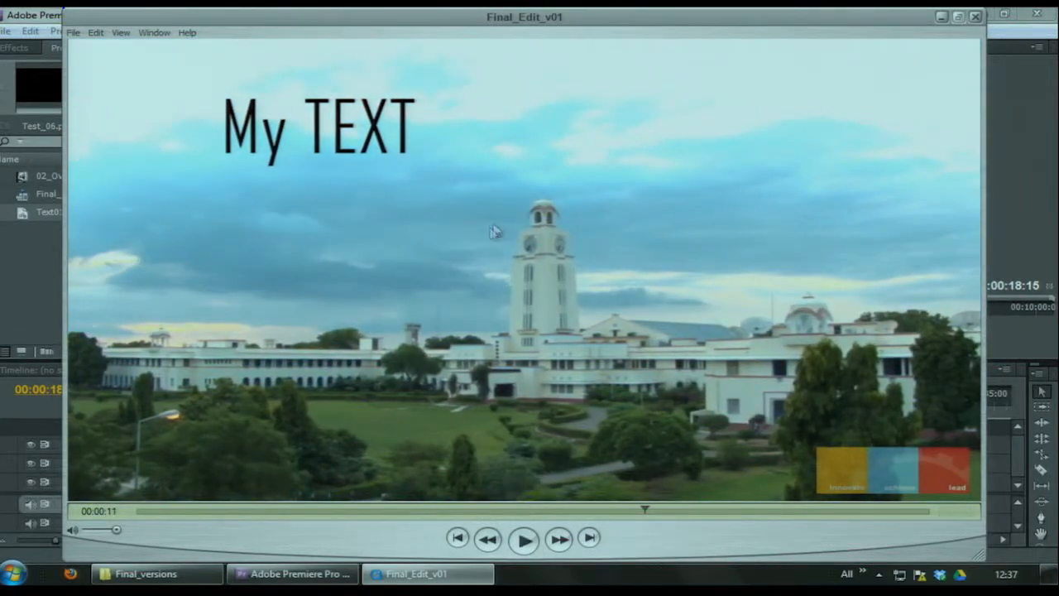
- Shrink and reposition the player window, and bring the Final_versions folder up behind it
left_click_drag(928, 545, 869, 499)
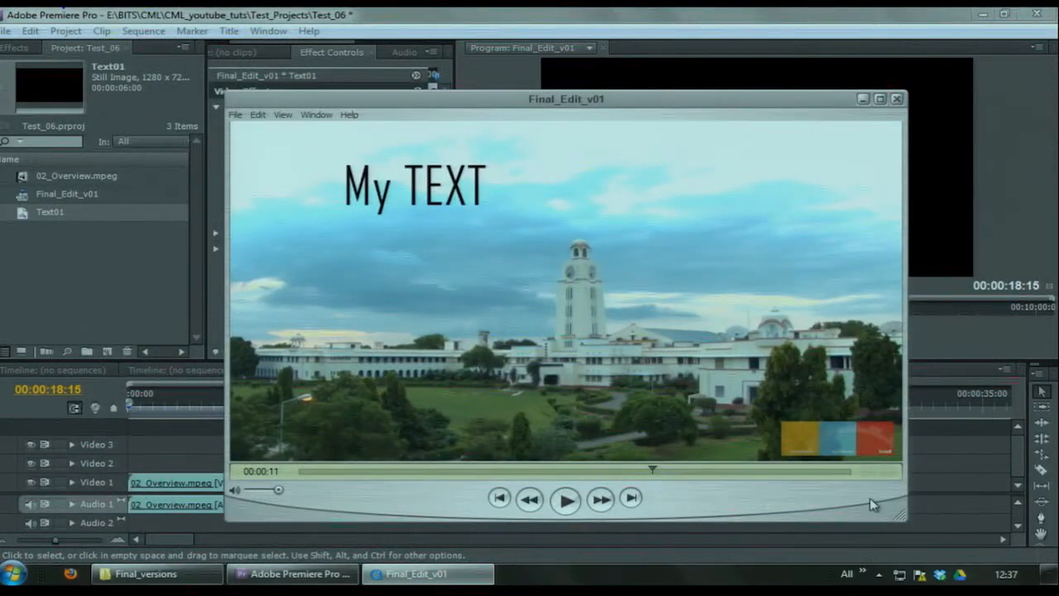
left_click_drag(461, 106, 425, 118)
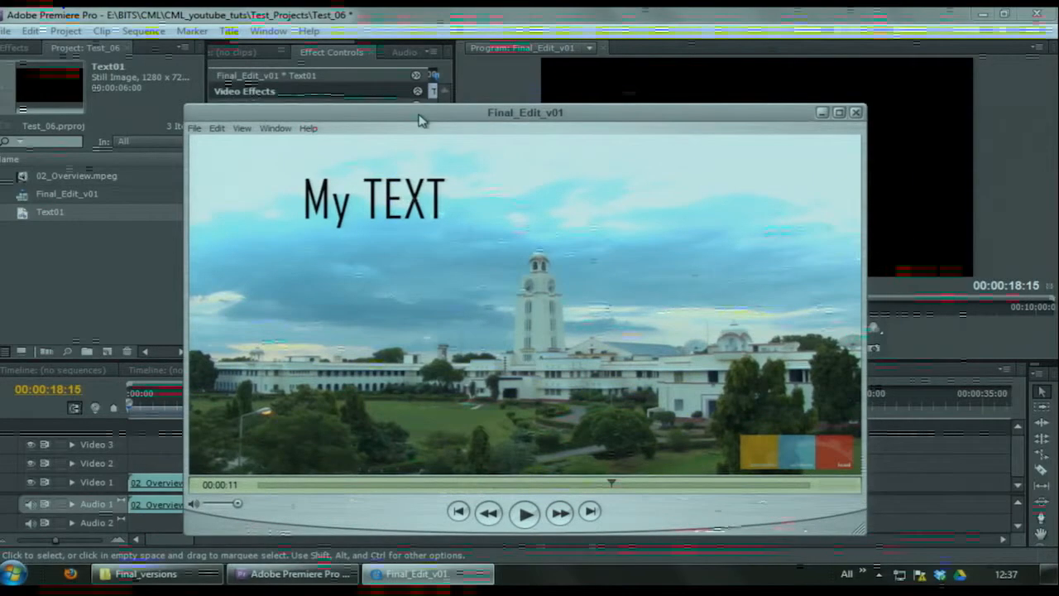
left_click(157, 573)
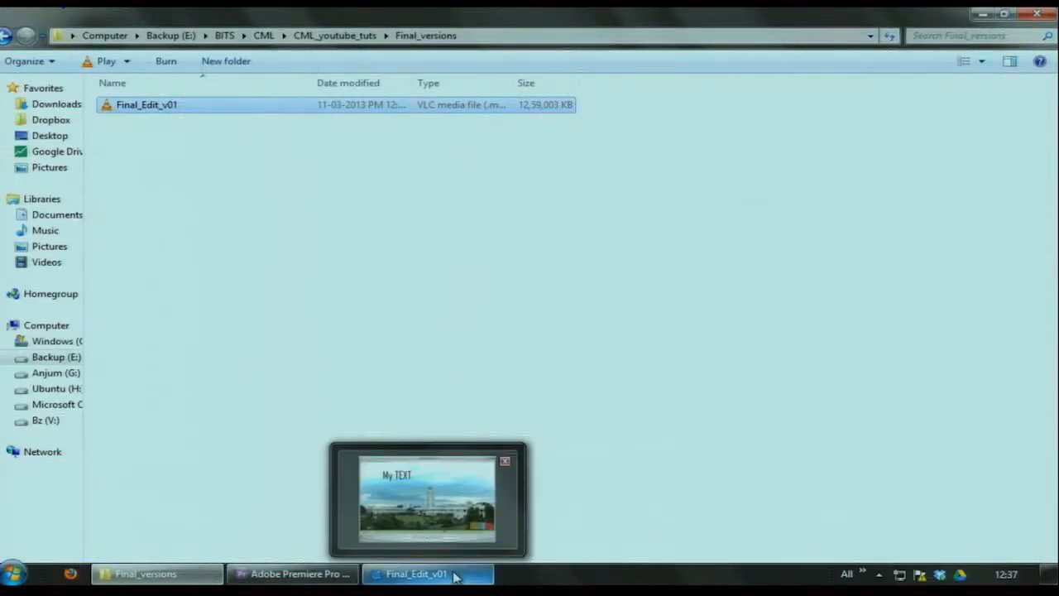
left_click(454, 575)
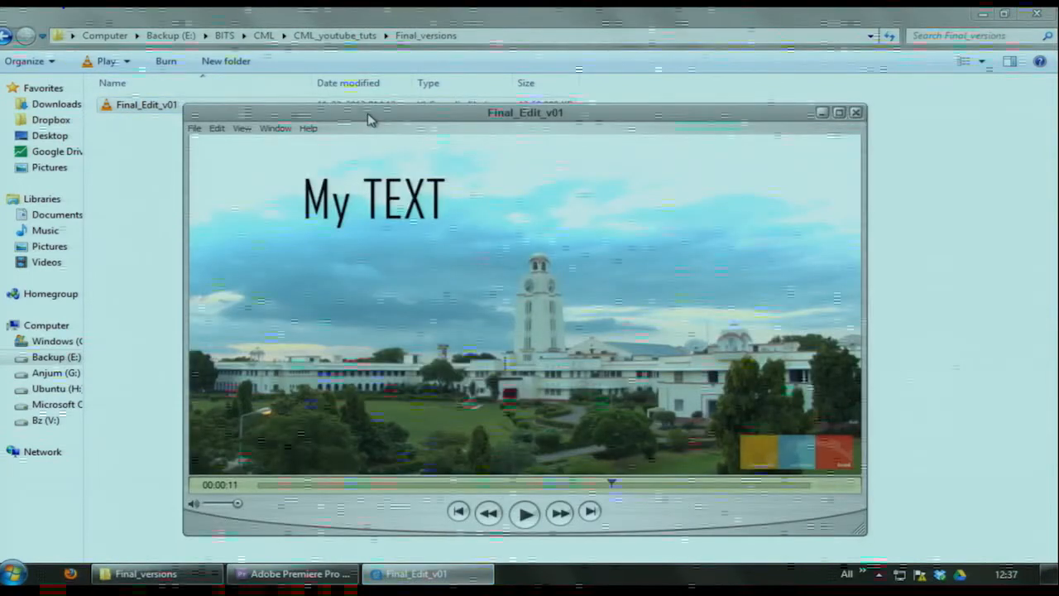
- Enlarge the player window, scrub through the movie and return to its first frame
double_click(368, 118)
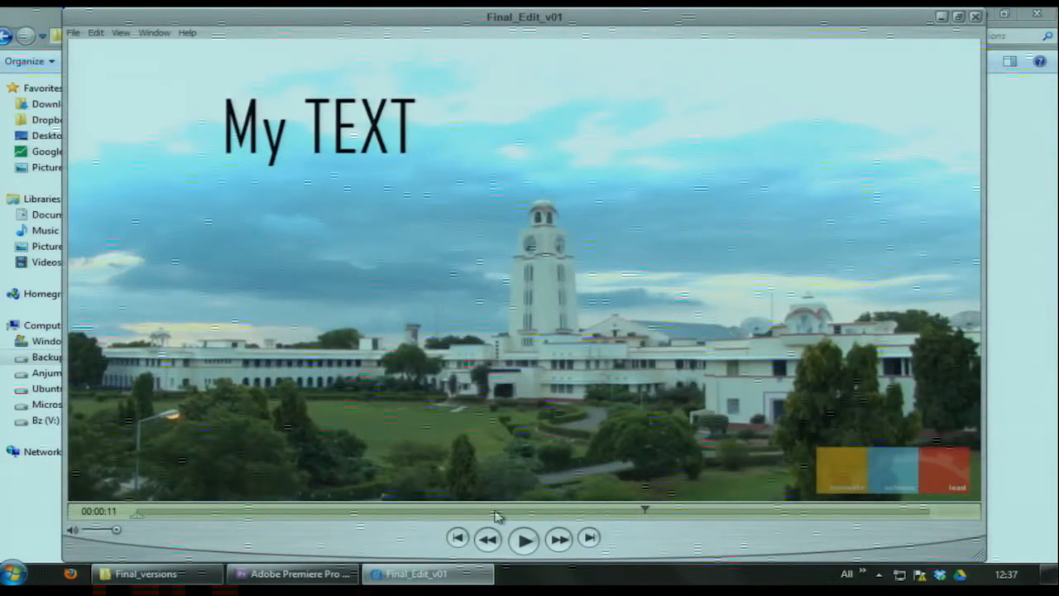
left_click_drag(496, 516, 632, 512)
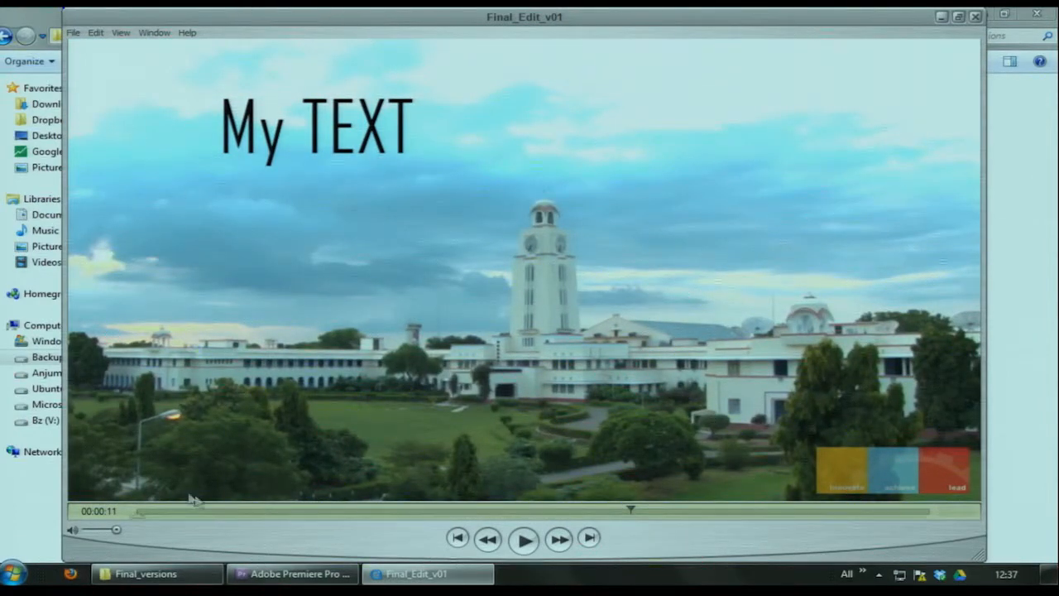
left_click(128, 513)
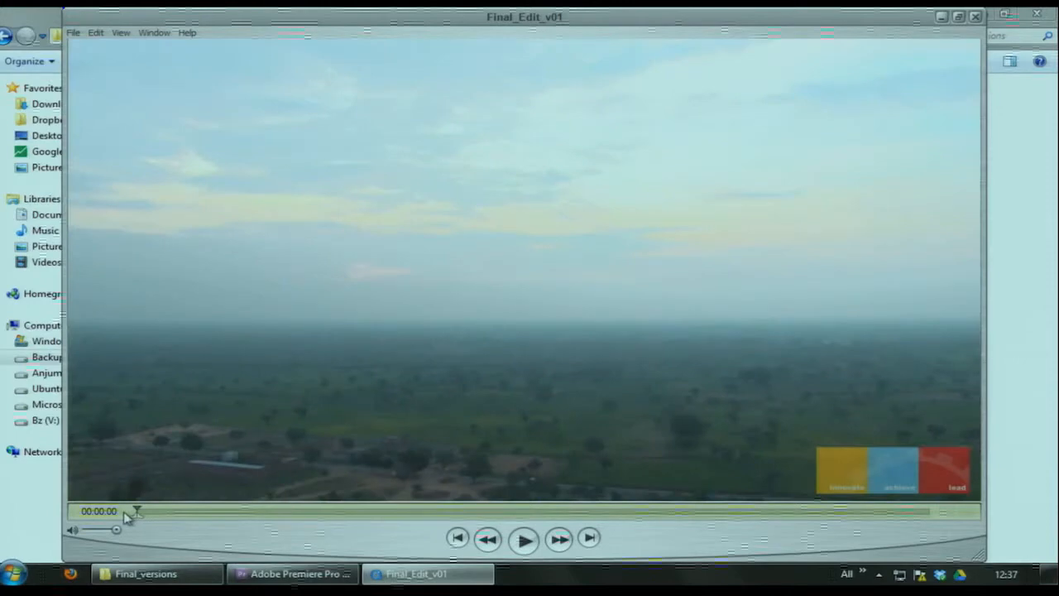
- Start a QuickTime movie export and configure H.264 compression with current frame rate, automatic key frames and Best quality
left_click(76, 37)
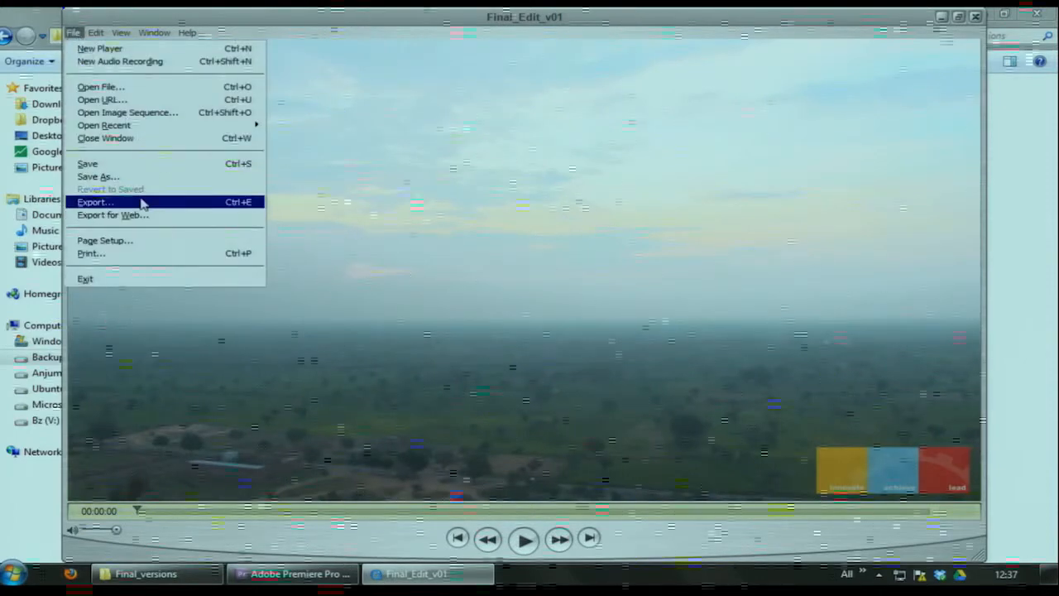
left_click(141, 204)
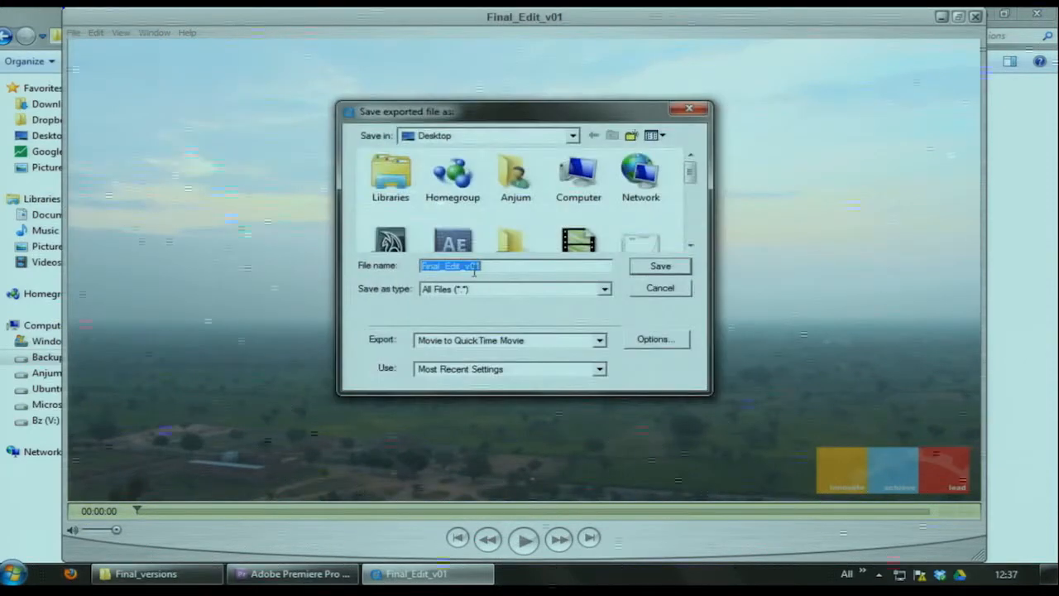
left_click(656, 341)
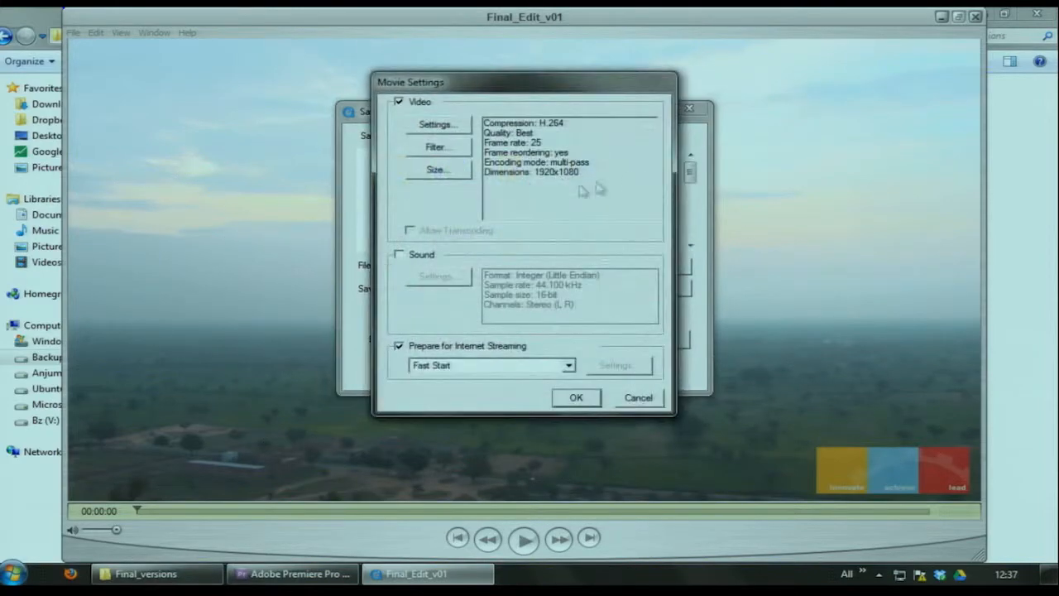
left_click(443, 126)
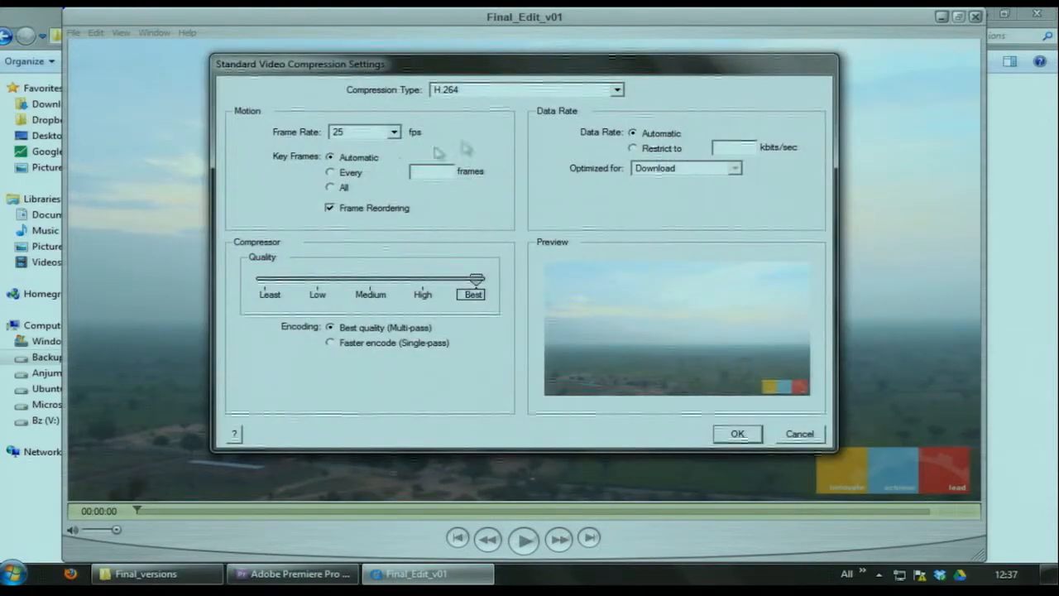
left_click(543, 93)
left_click(469, 157)
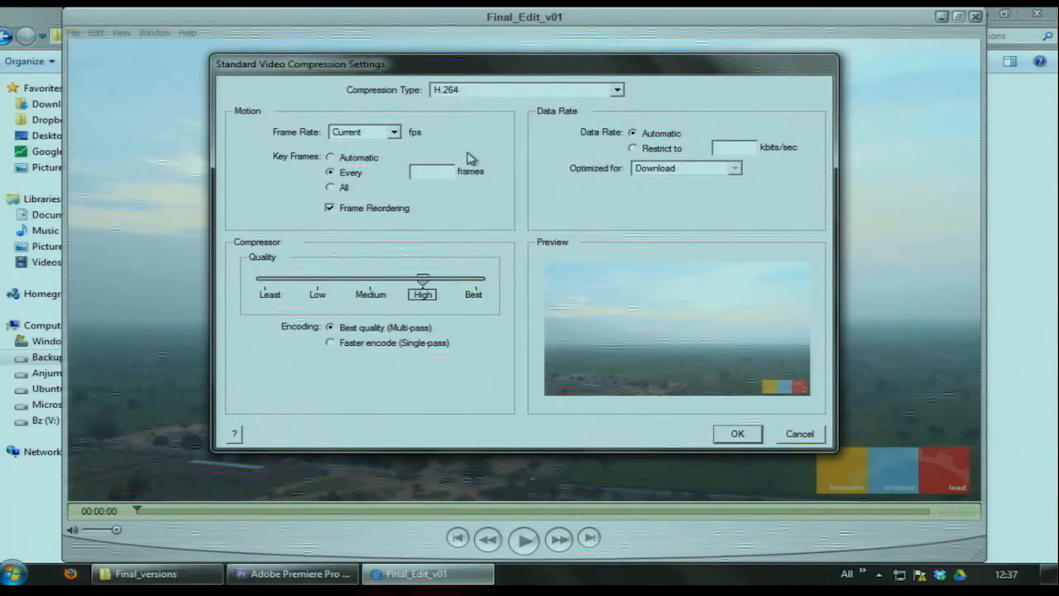
left_click(359, 159)
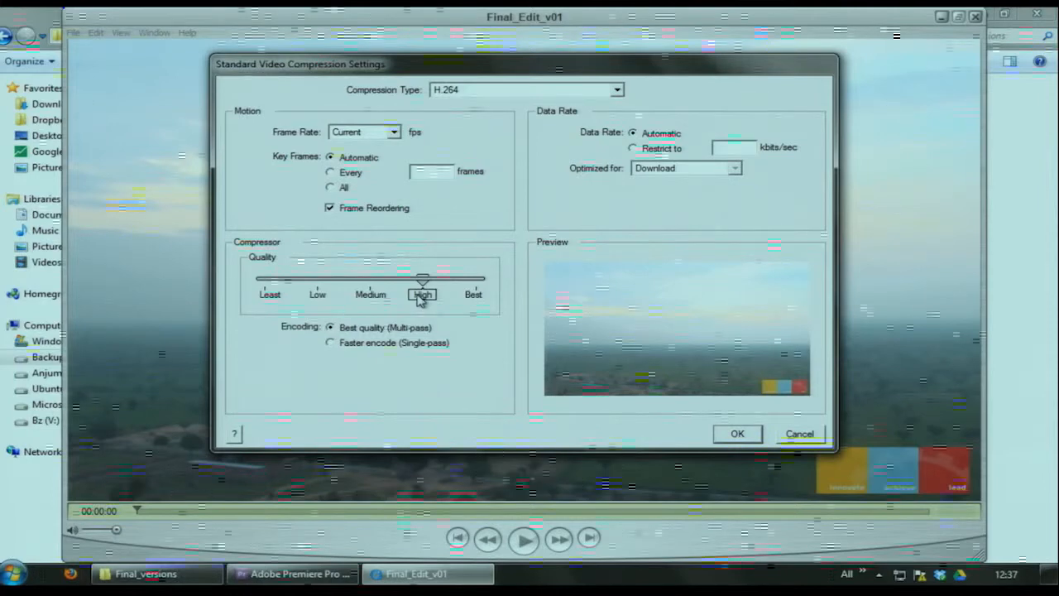
left_click(476, 296)
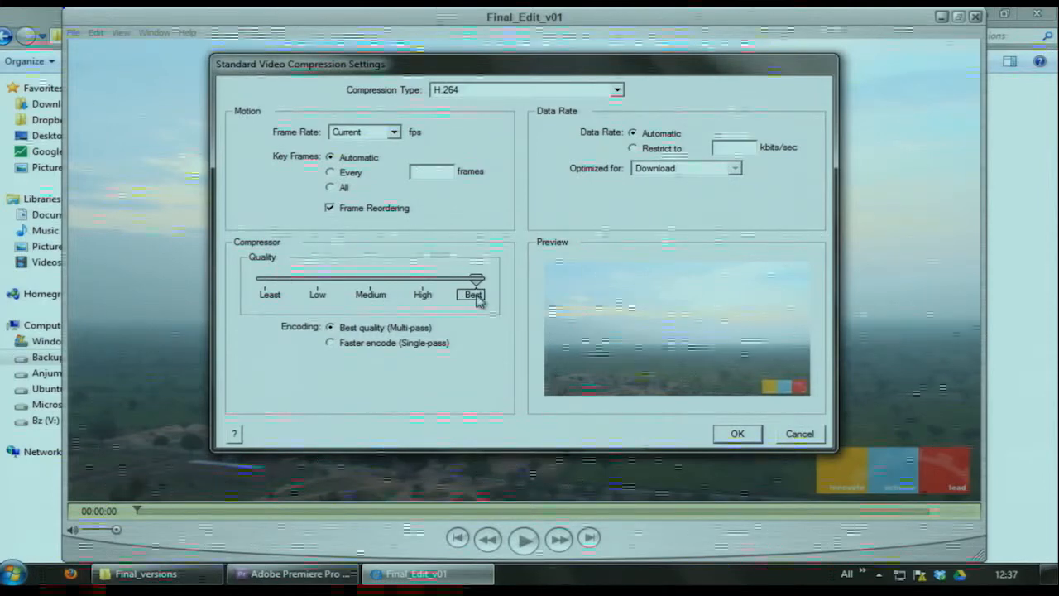
left_click(741, 434)
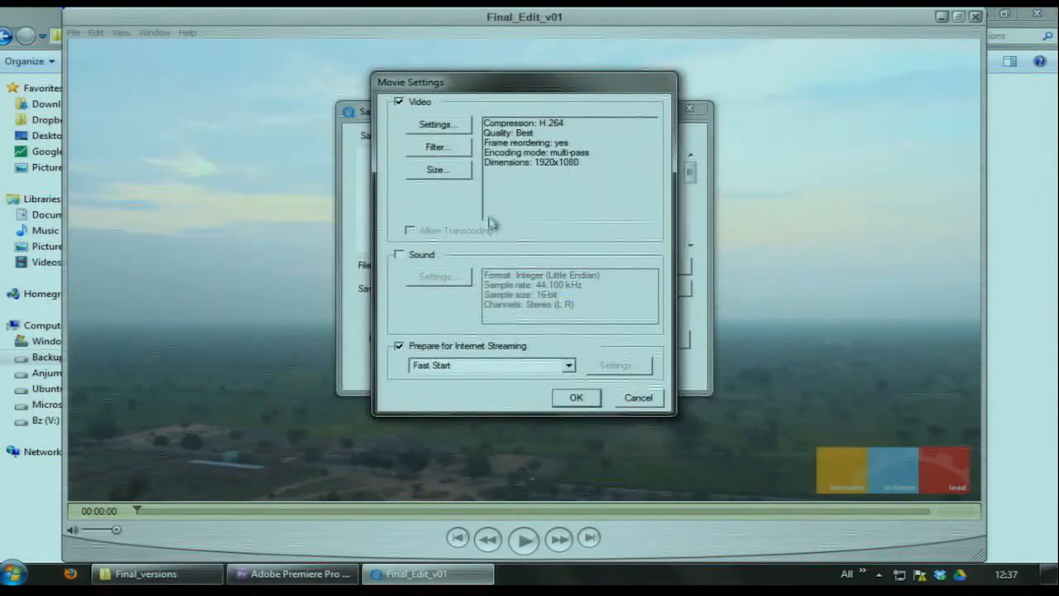
- Try 1280 x 720 HD as the export dimensions in the movie's size settings
left_click(460, 172)
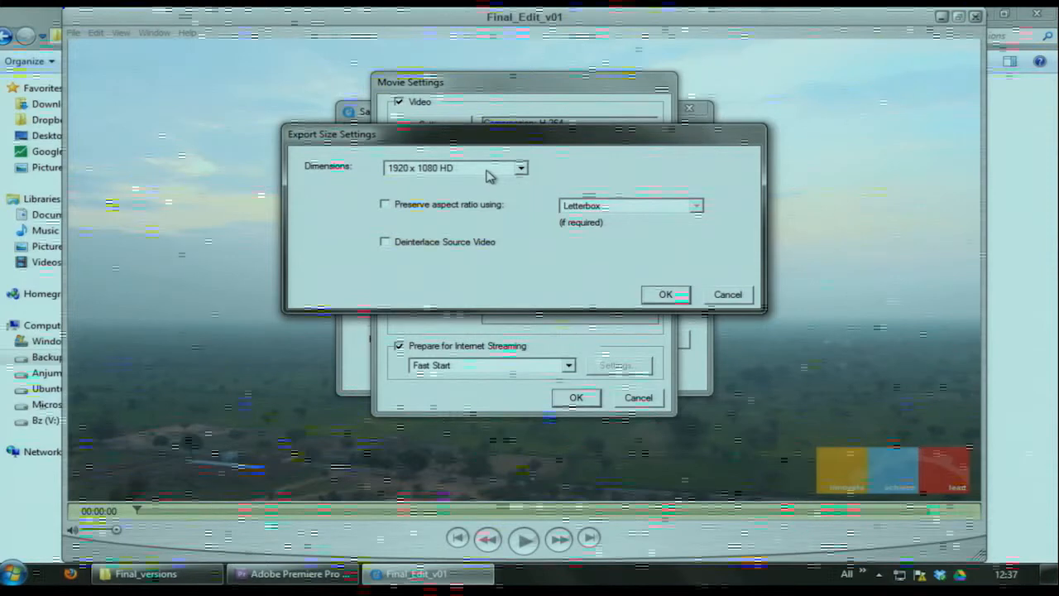
left_click(458, 169)
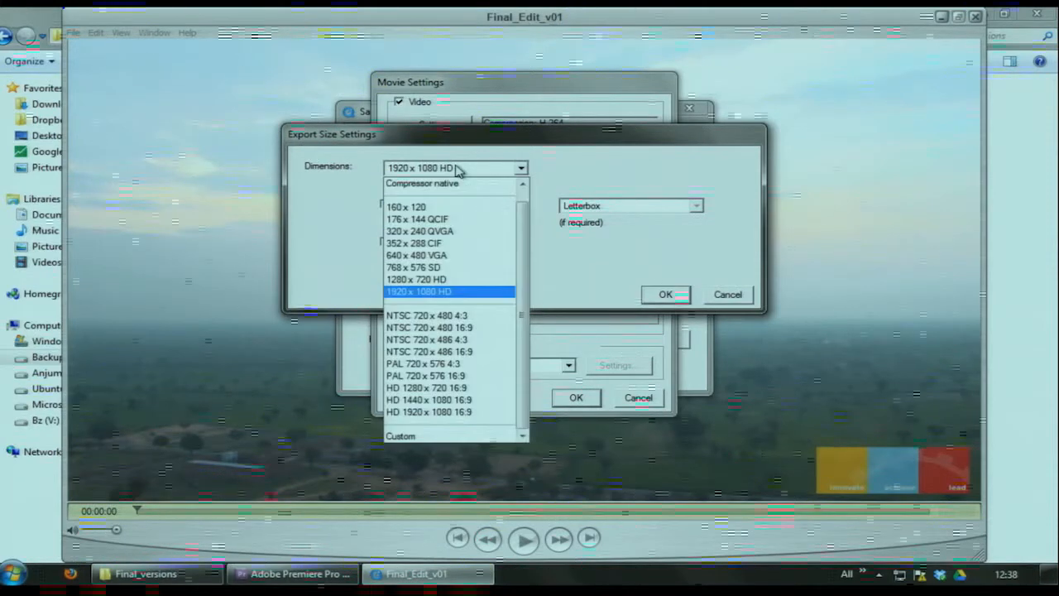
left_click(448, 281)
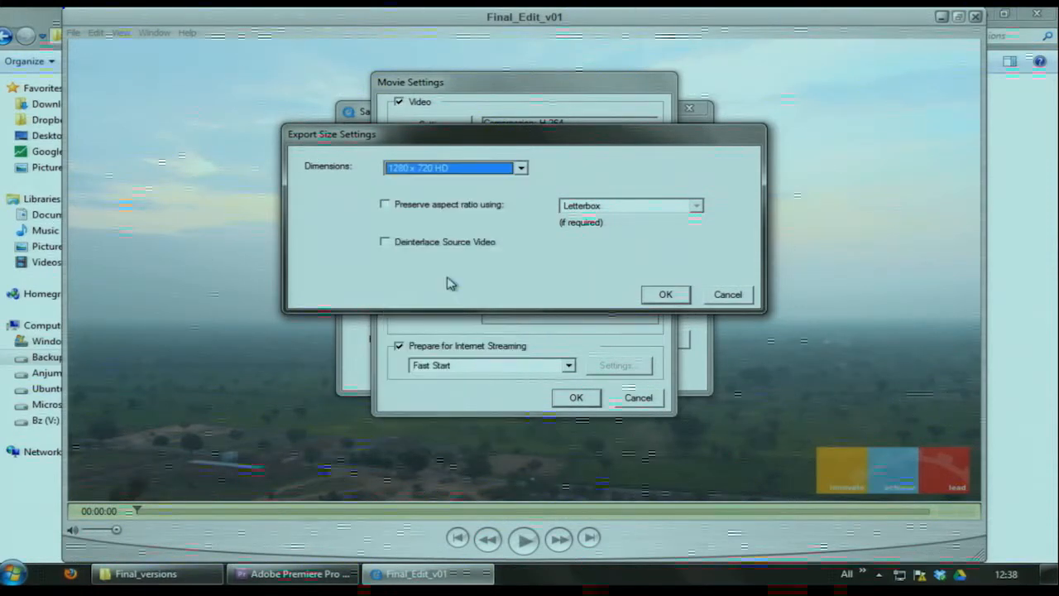
left_click(666, 294)
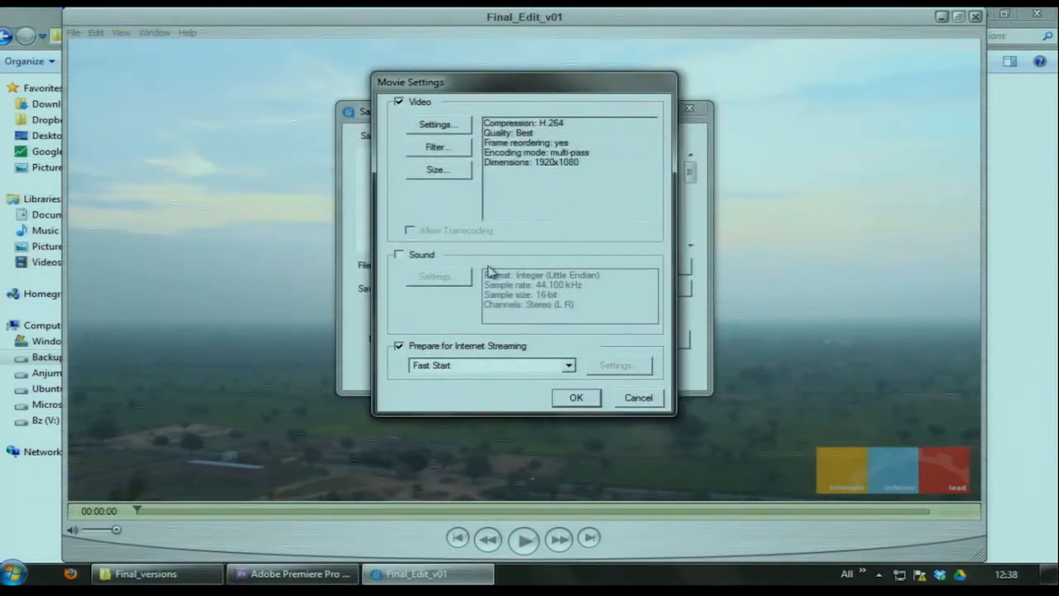
- Include sound in the export and accept the movie settings
left_click(424, 258)
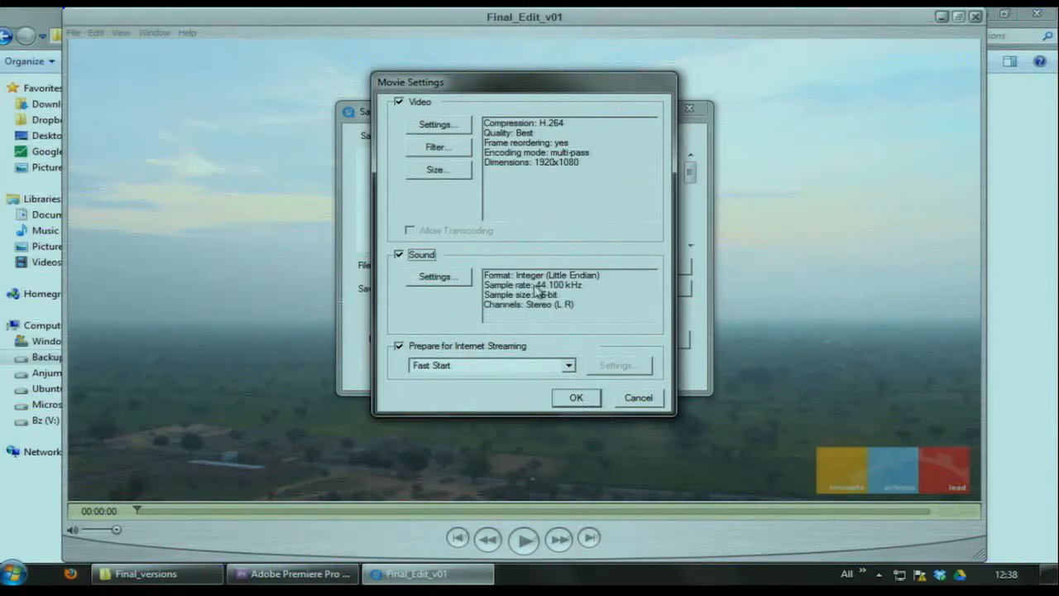
left_click(577, 398)
- Set the export destination to the Final_versions folder under BITS, CML and CML_youtube_tuts on the Backup (E:) drive
mouse_move(689, 172)
left_mouse_down()
mouse_move(690, 217)
mouse_move(690, 177)
left_mouse_up()
double_click(584, 187)
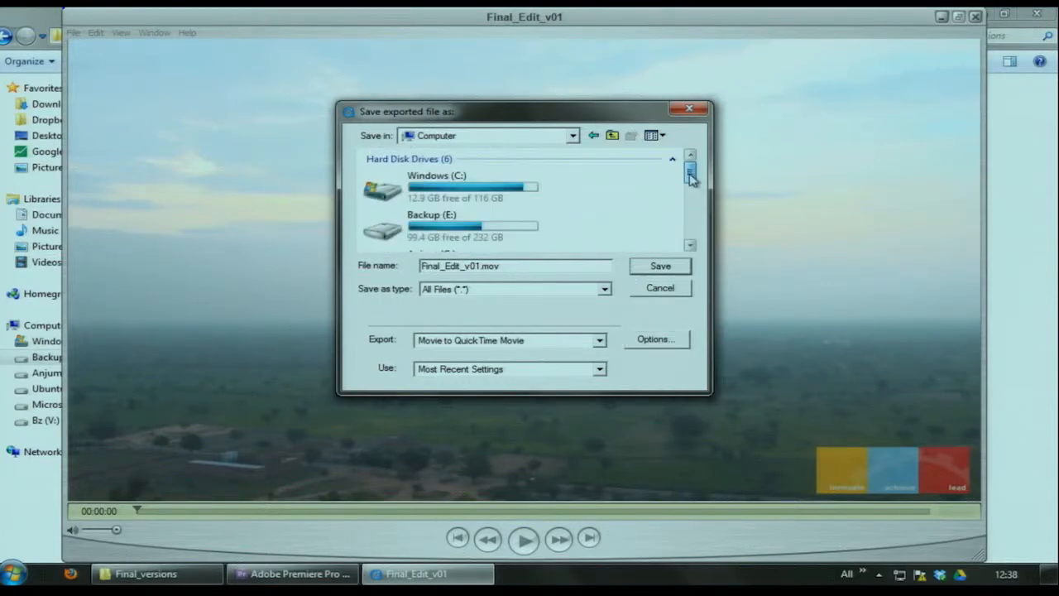
scroll(446, 196, "down", 1)
left_click(447, 196)
double_click(447, 196)
double_click(406, 190)
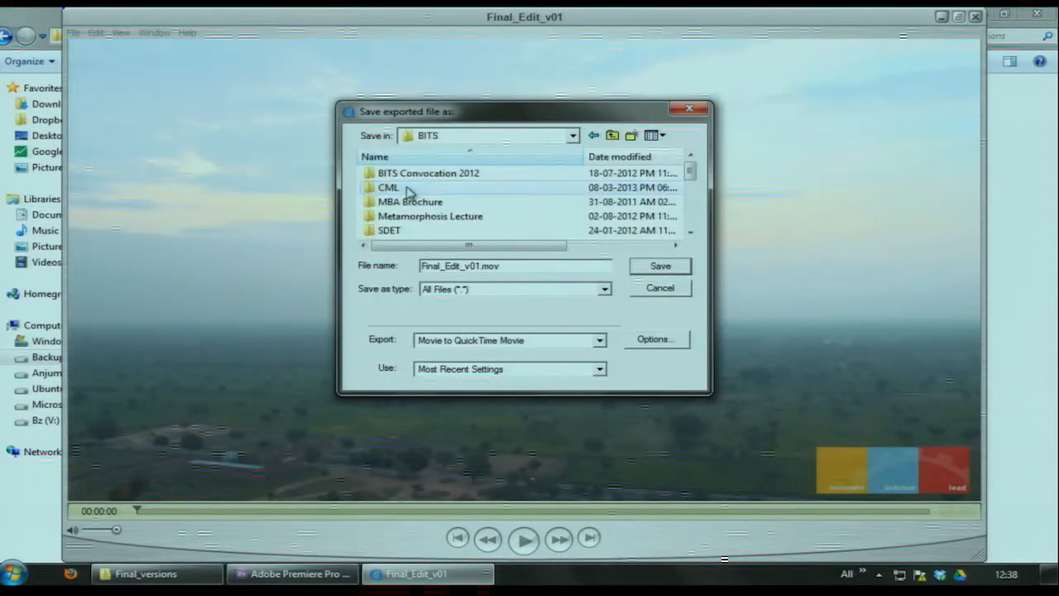
double_click(416, 189)
double_click(433, 190)
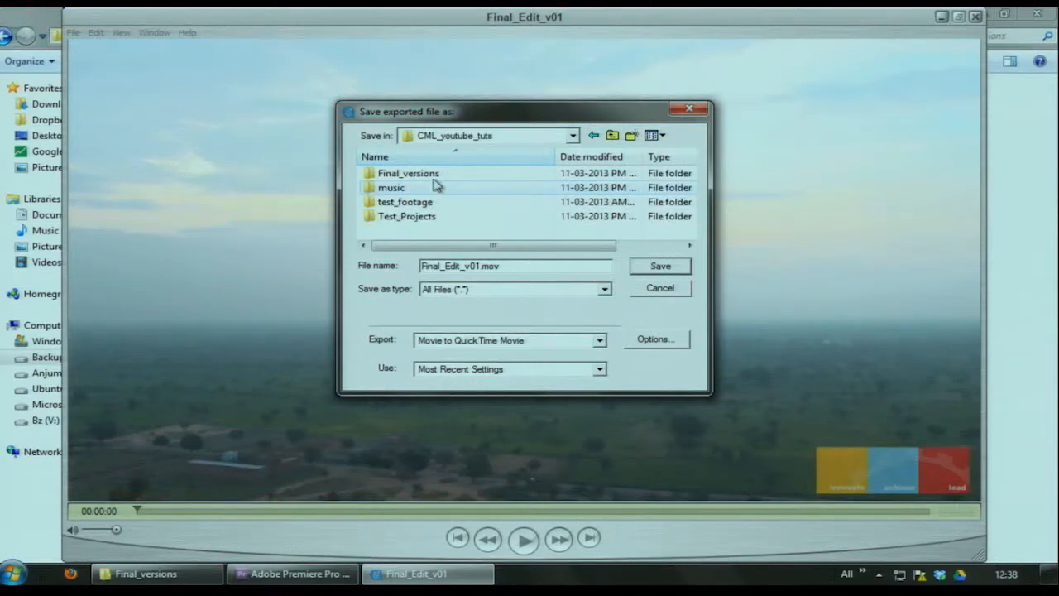
double_click(433, 176)
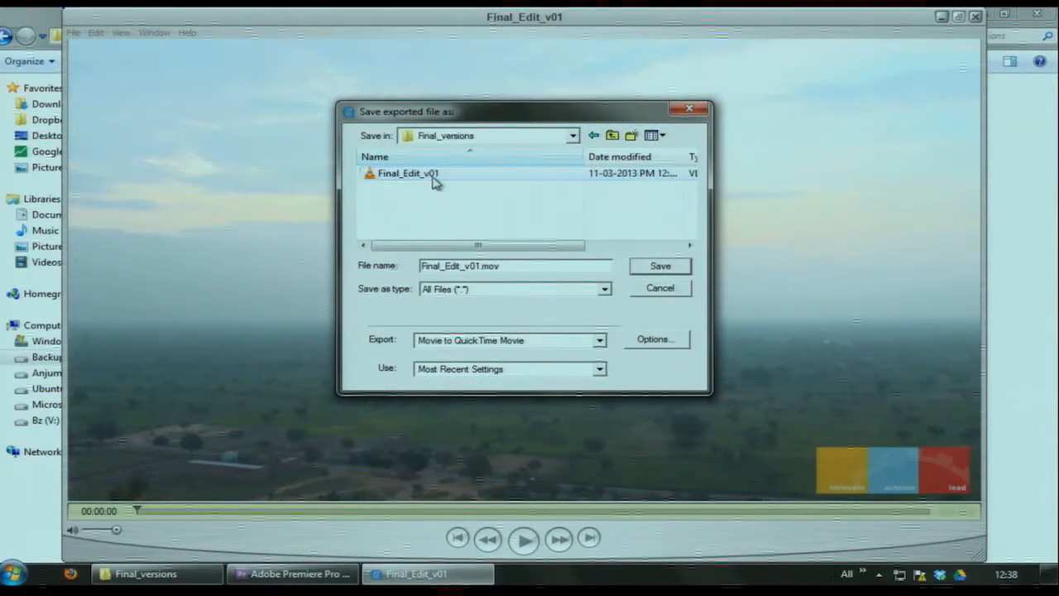
- Name the exported movie Final_Edit_H264.mov and save it
left_click(495, 266)
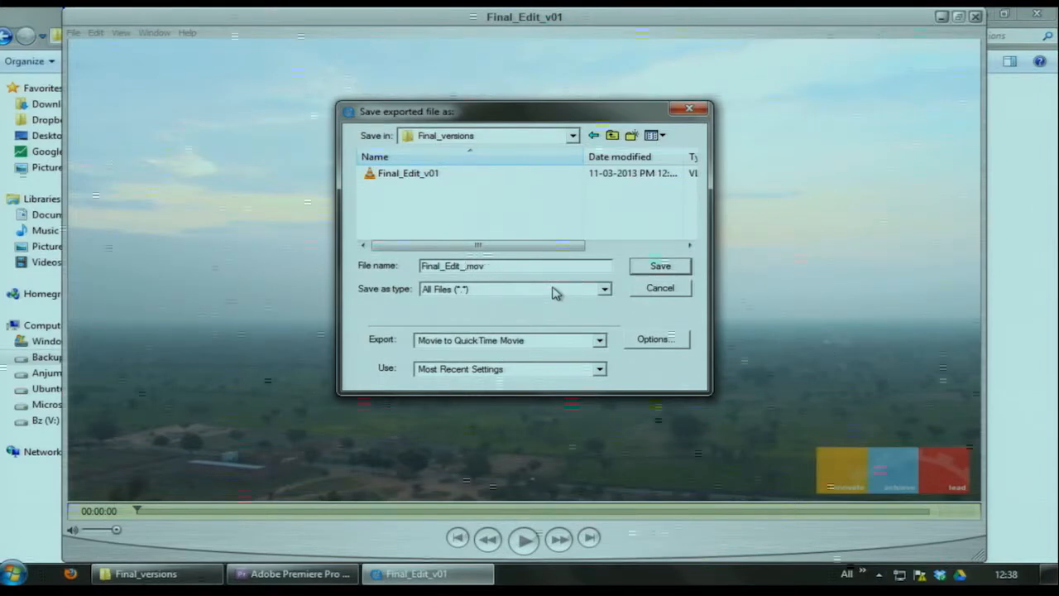
type("H264")
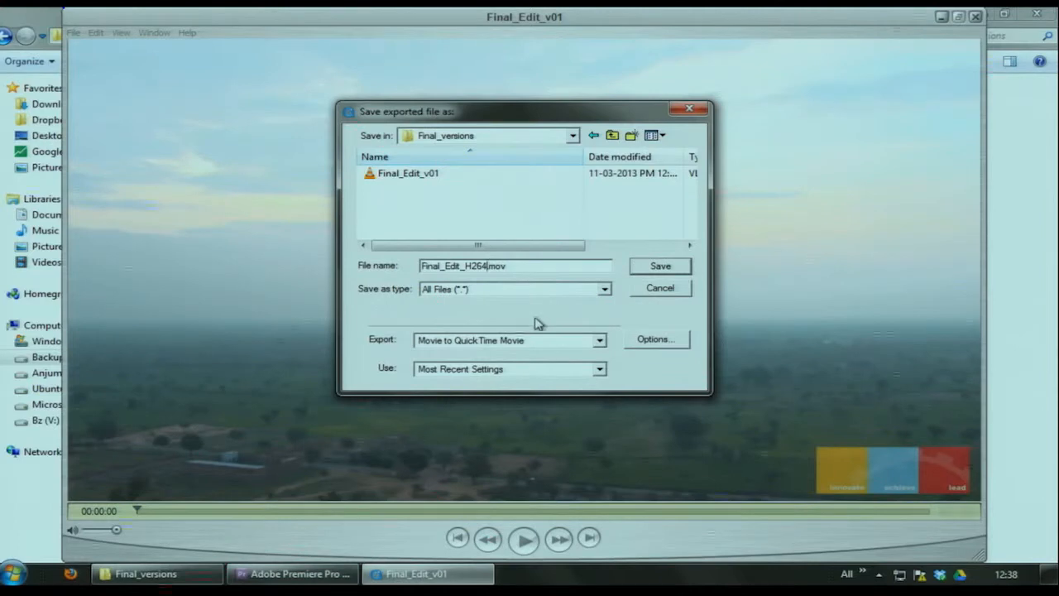
left_click(659, 266)
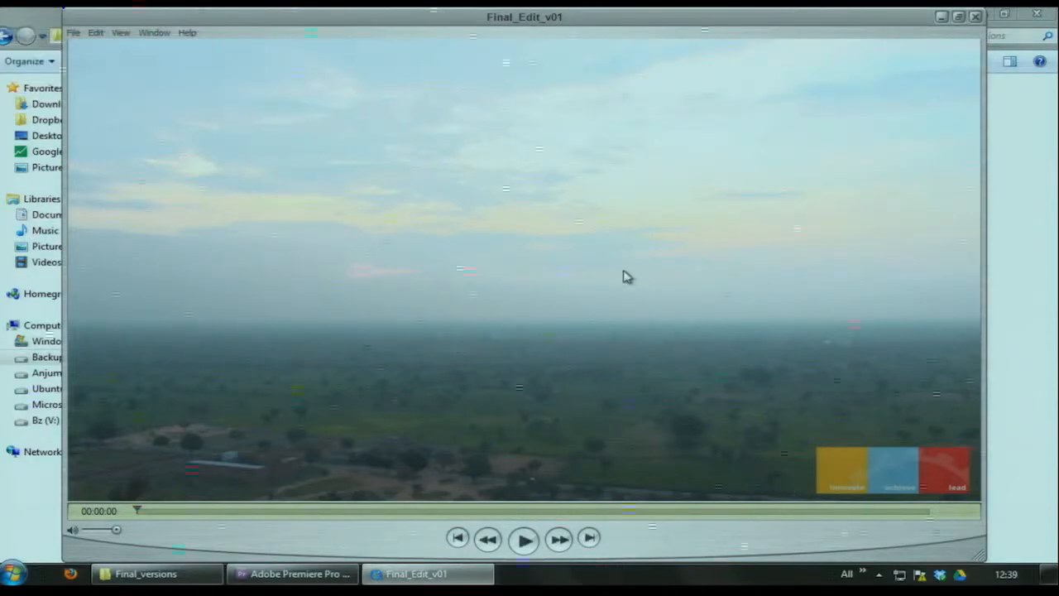
- Check the exported files in the Final_versions folder and open Final_Edit_H264 with QuickTime Player
left_click(145, 574)
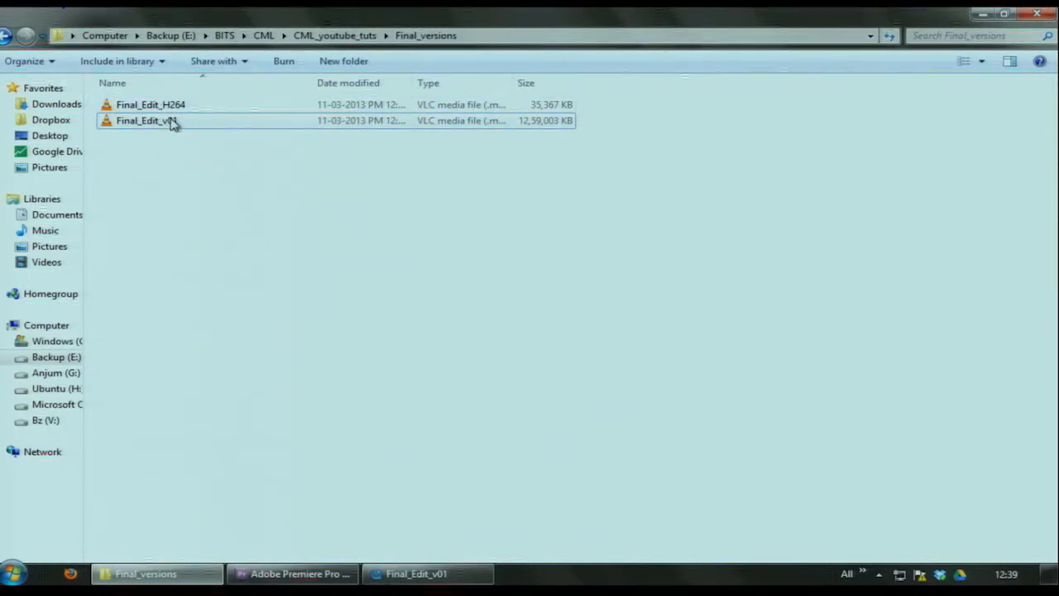
left_click(548, 124)
left_click(237, 108)
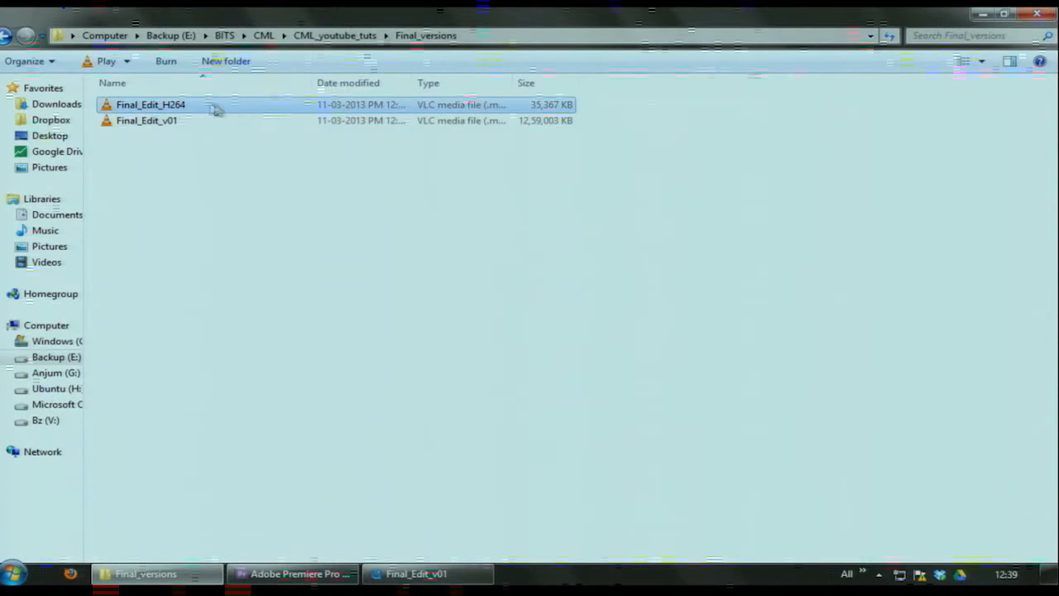
right_click(164, 105)
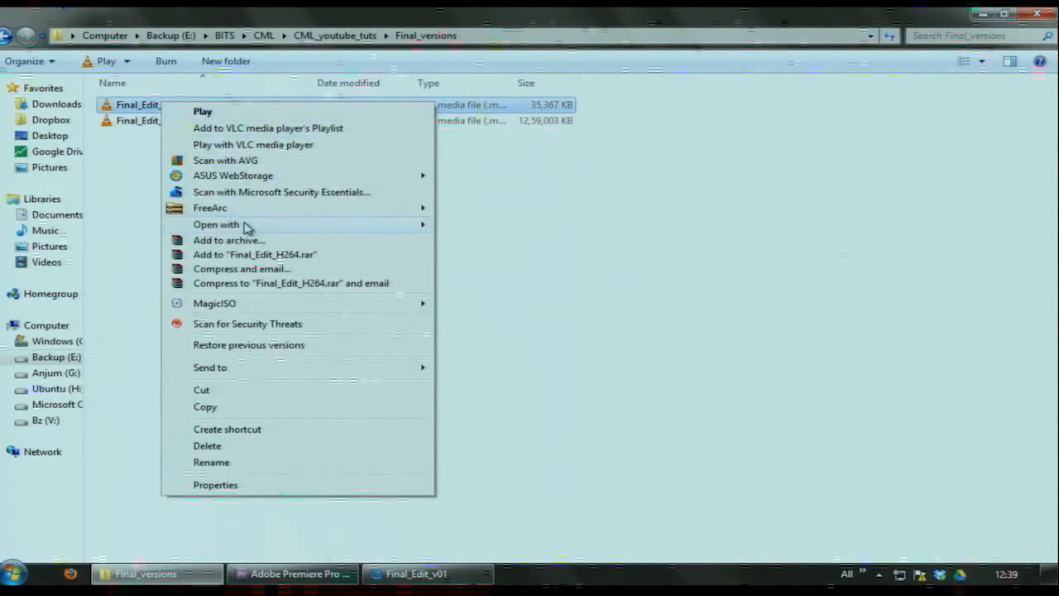
mouse_move(246, 227)
left_click(505, 259)
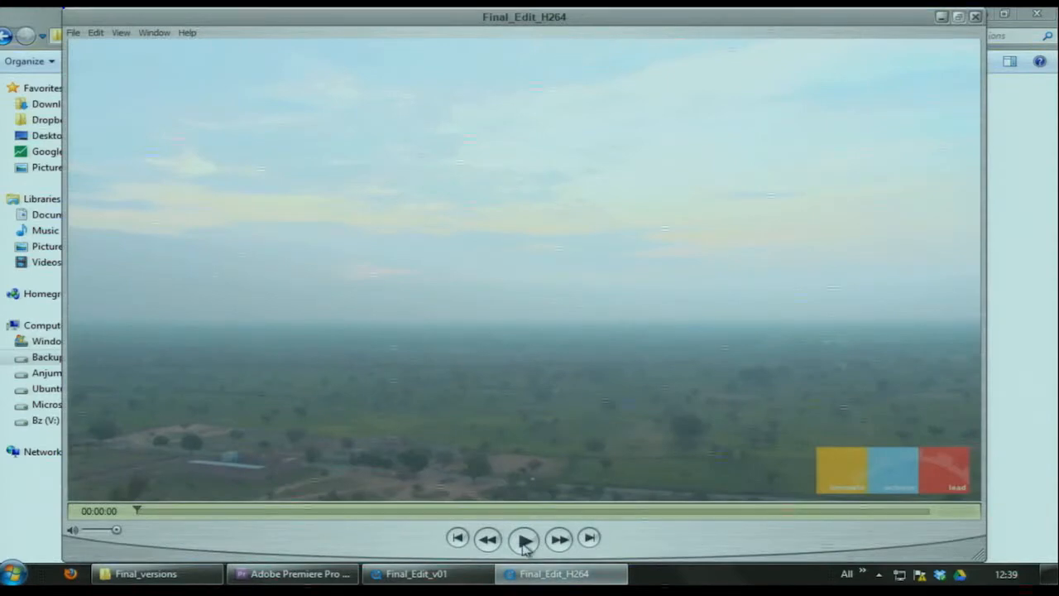
- Play and scrub through Final_Edit_H264 to about 9 seconds, and close both open movies
left_click(523, 539)
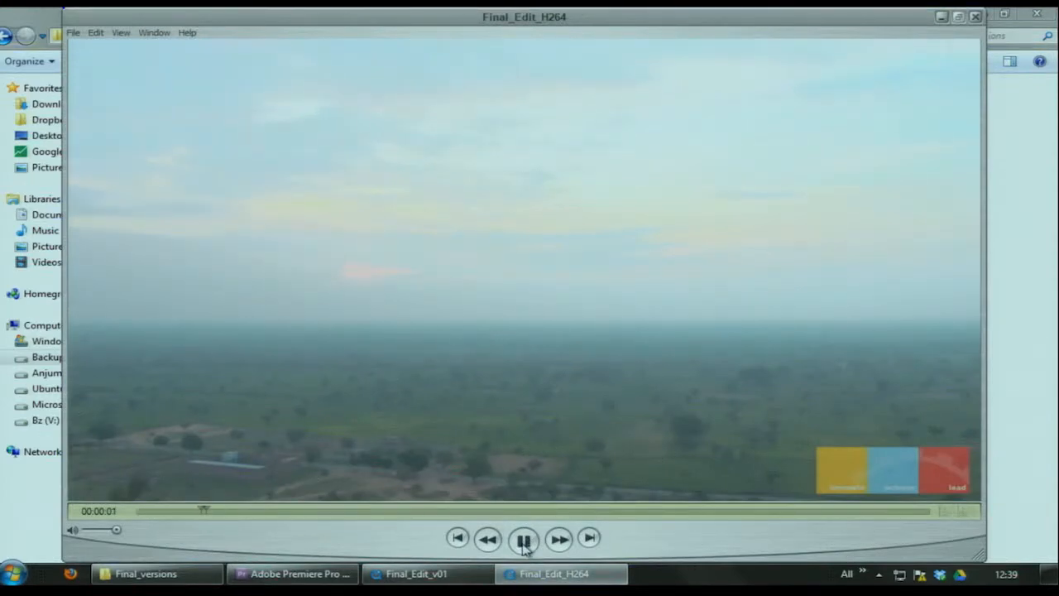
left_click(524, 539)
left_click_drag(331, 511, 551, 508)
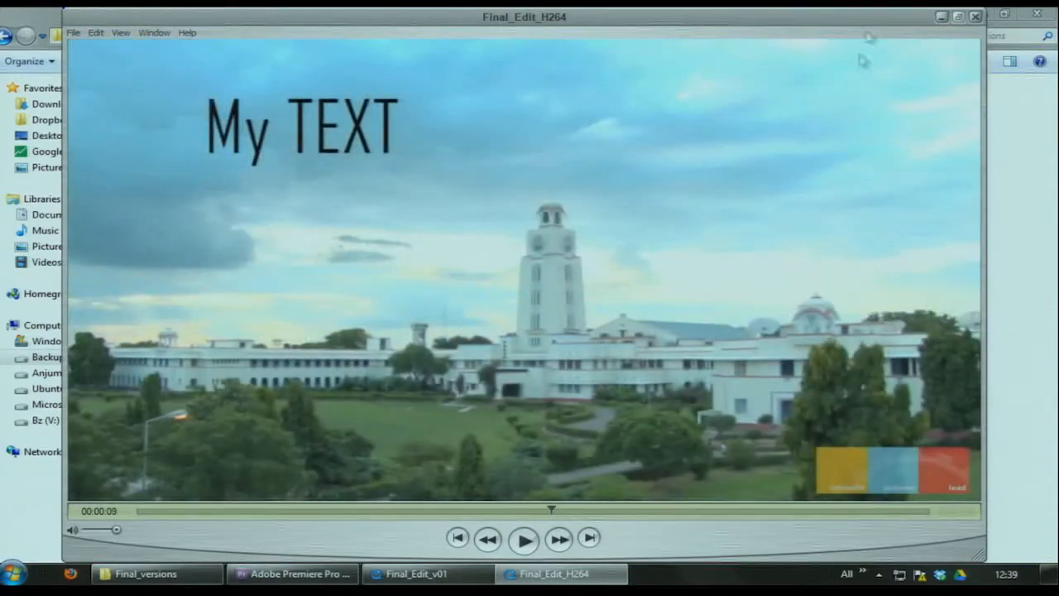
left_click(977, 17)
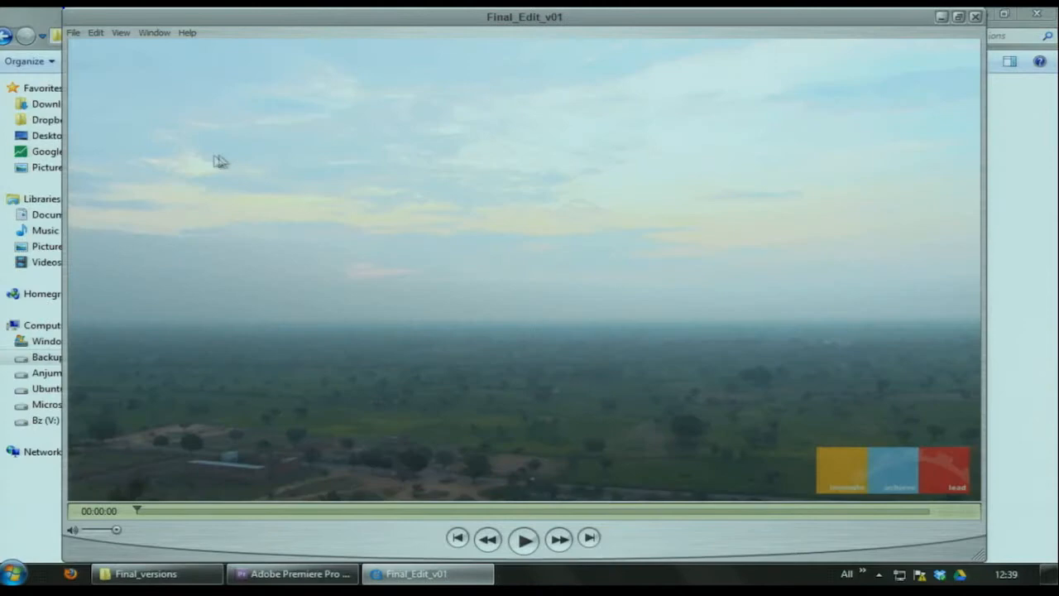
left_click(976, 16)
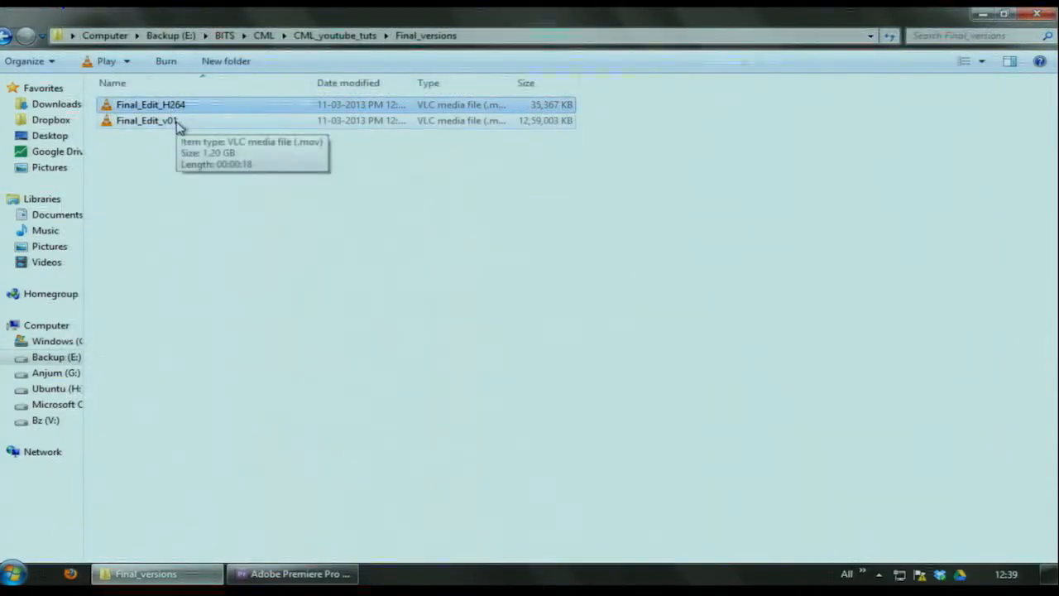
- Compare the two movie files in the folder and reopen Final_Edit_v01 with QuickTime Player
left_click(177, 122)
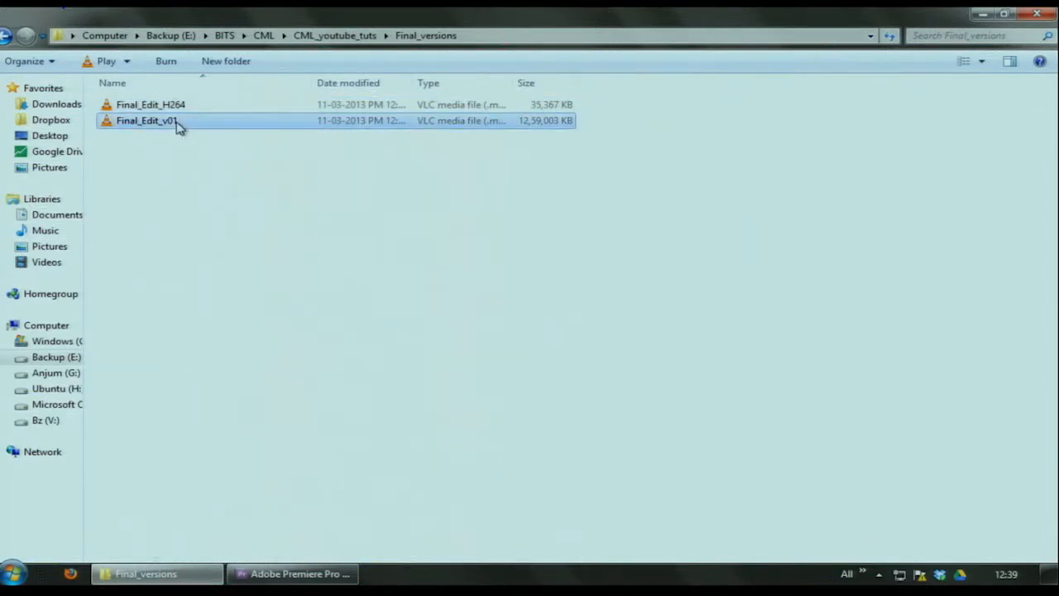
left_click(177, 105)
mouse_move(182, 120)
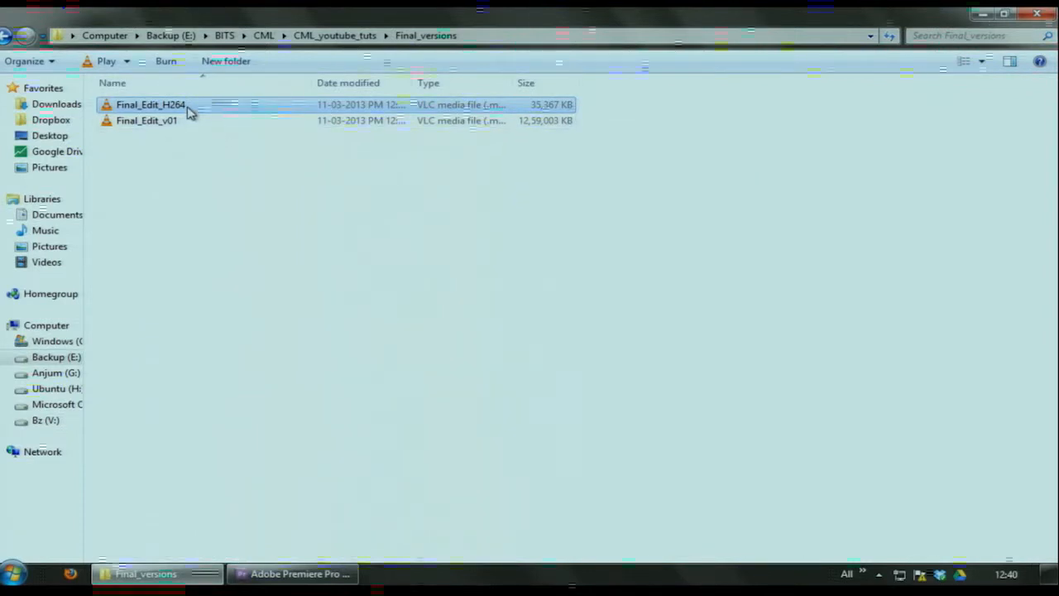
right_click(157, 124)
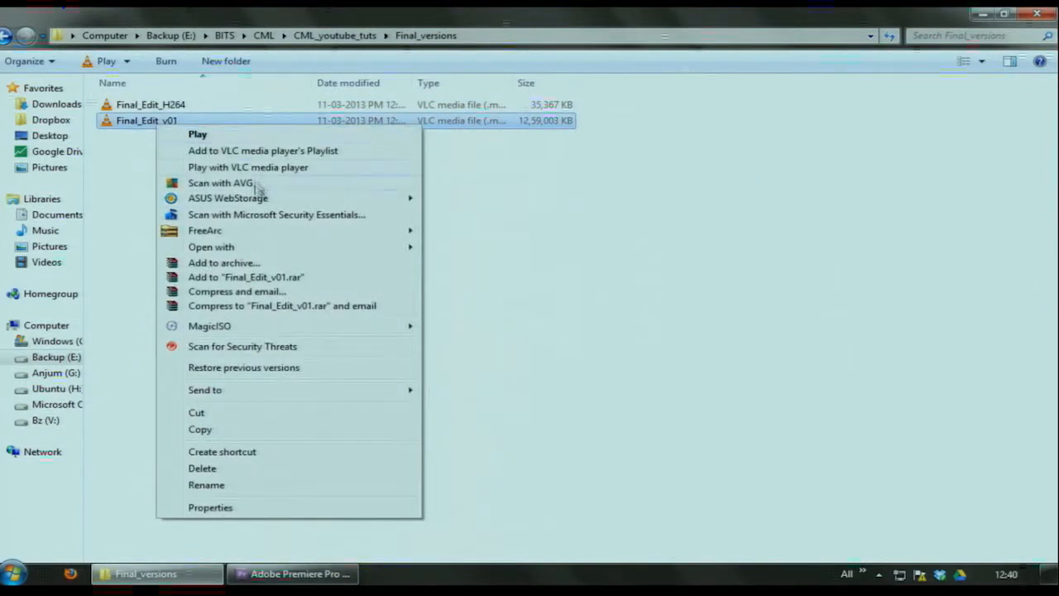
mouse_move(234, 247)
left_click(493, 283)
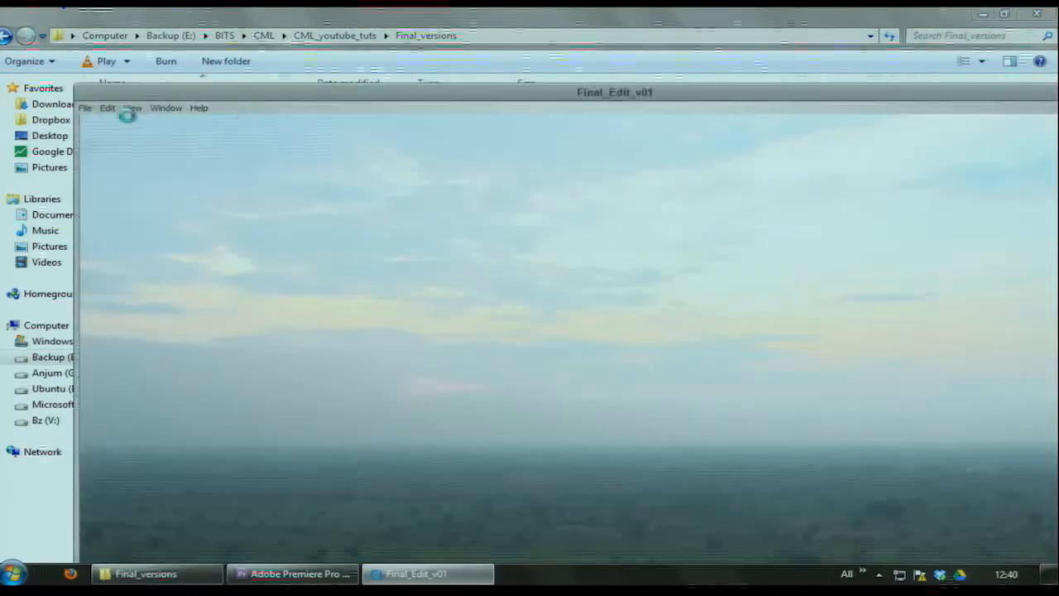
- Examine the Export for Web options for Final_Edit_v01, cancel them and close the movie
left_click(85, 107)
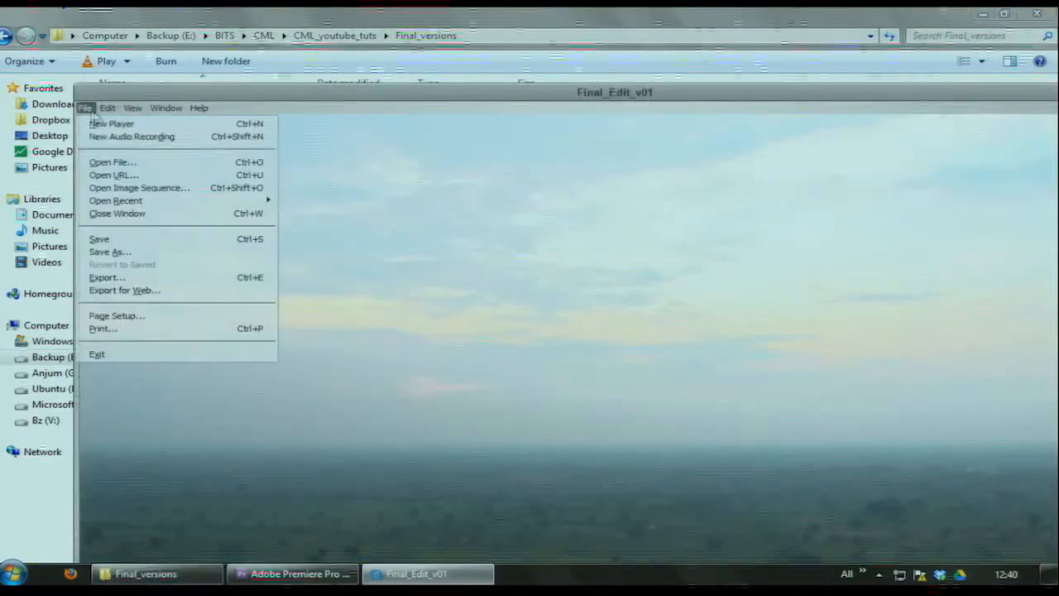
left_click(161, 292)
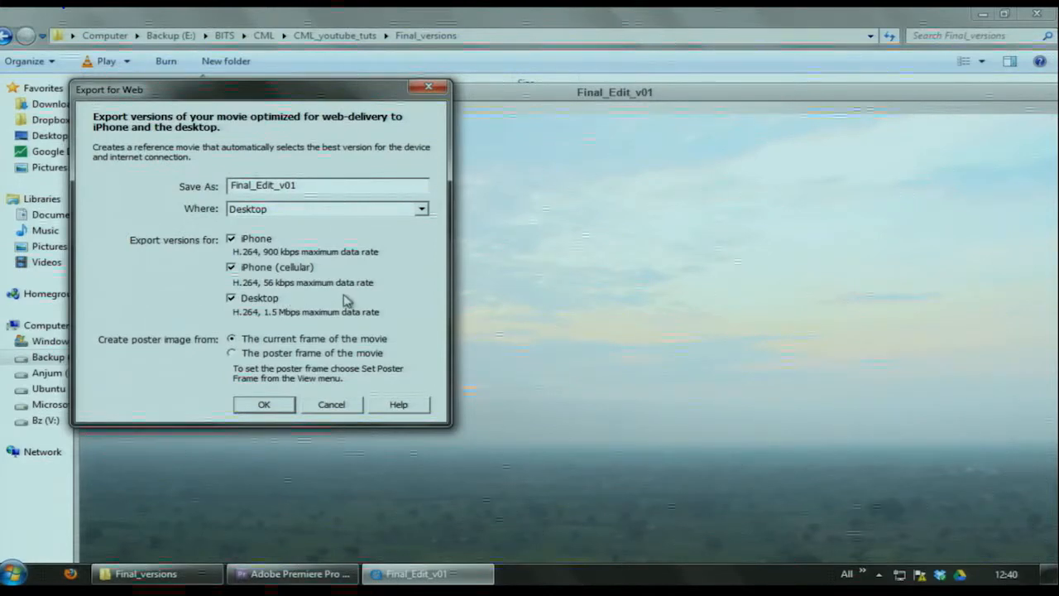
left_click(343, 403)
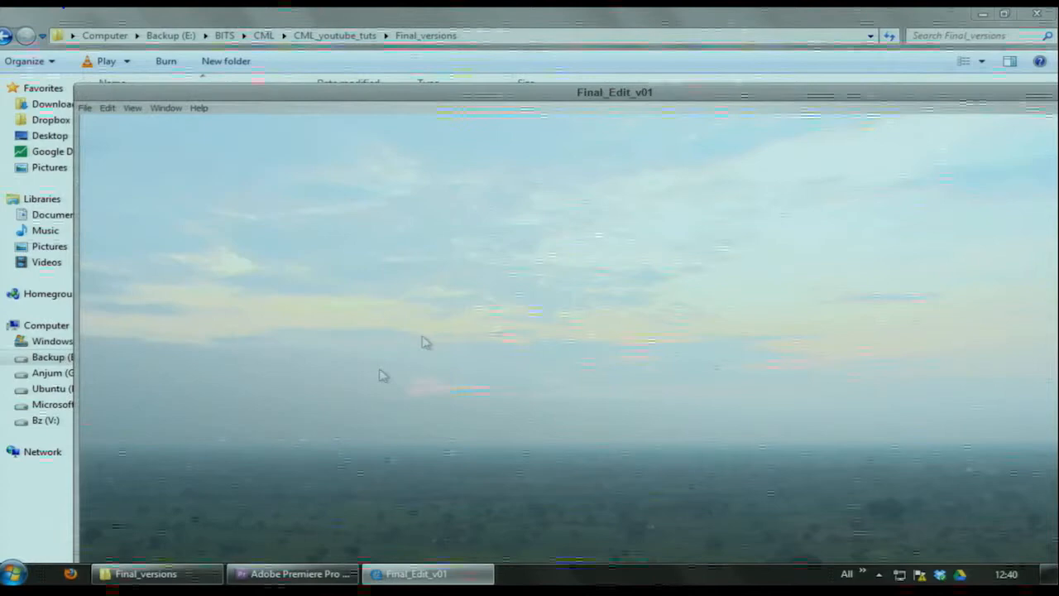
double_click(591, 97)
left_click(976, 19)
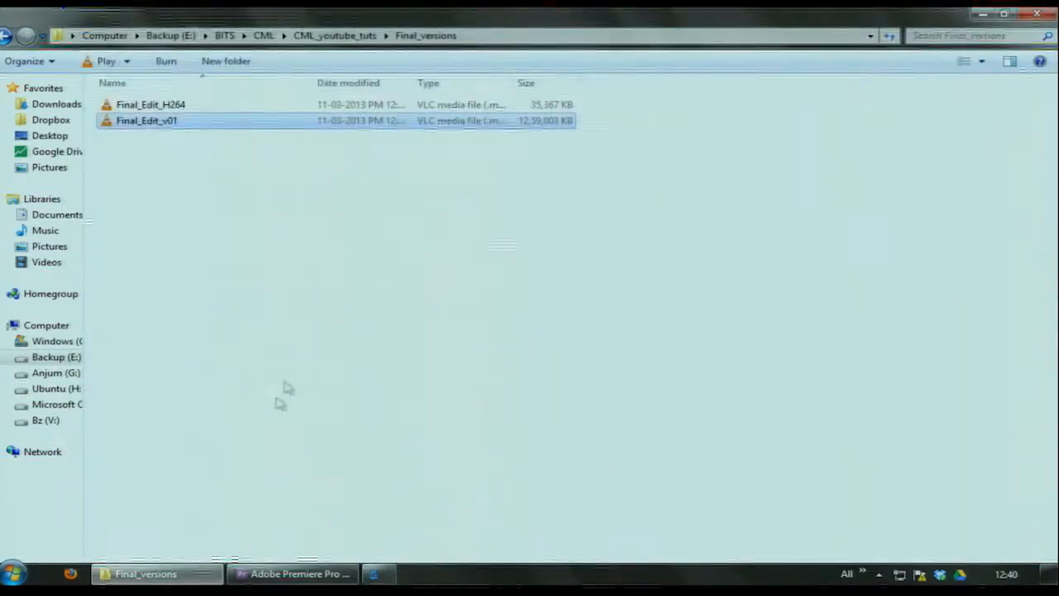
- Switch to Adobe Premiere Pro and open the media export settings for the Final_Edit_v01 sequence
left_click(294, 573)
left_click(354, 406)
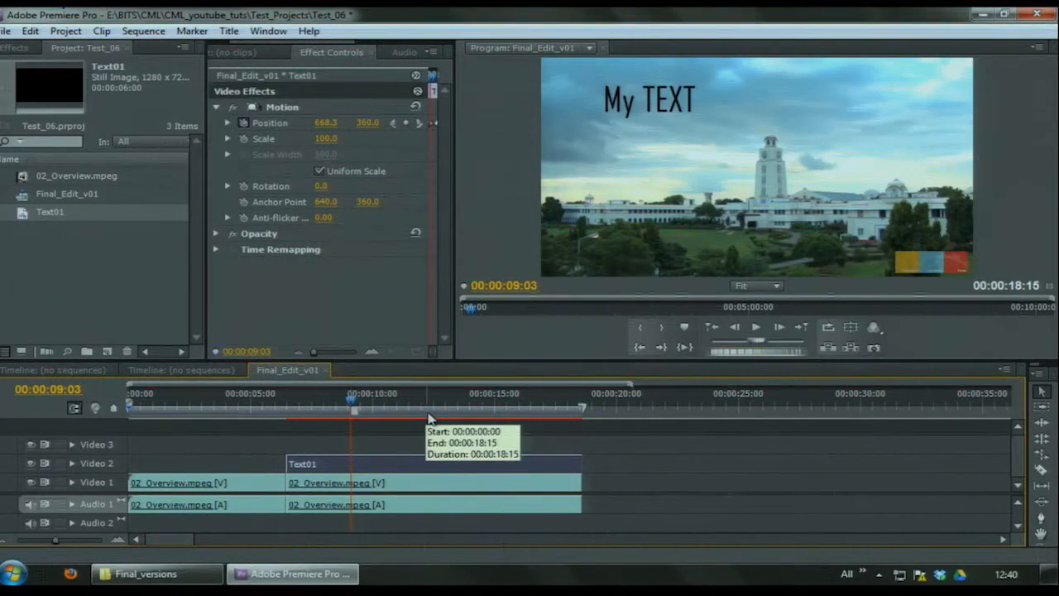
left_click(7, 31)
mouse_move(33, 346)
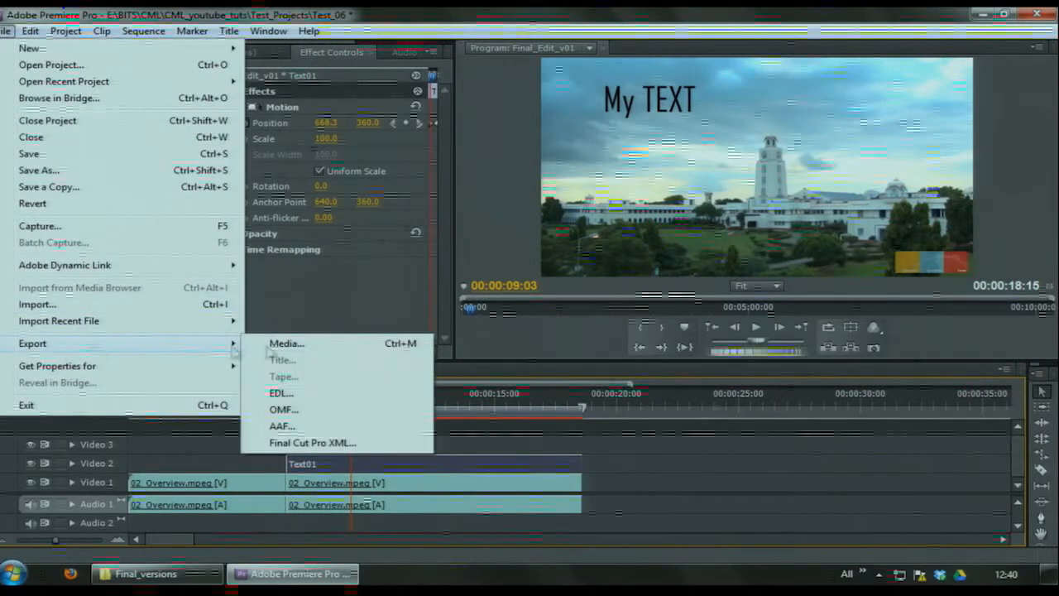
left_click(286, 341)
left_click(658, 316)
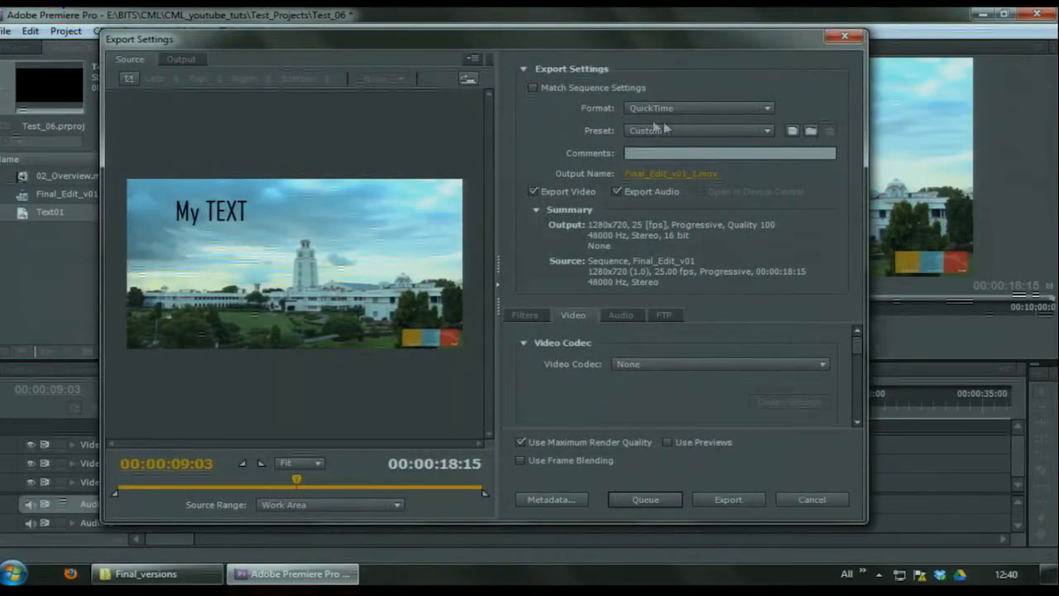
- Set the export format to FLV | F4V and its multiplexing to FLV
left_click(704, 110)
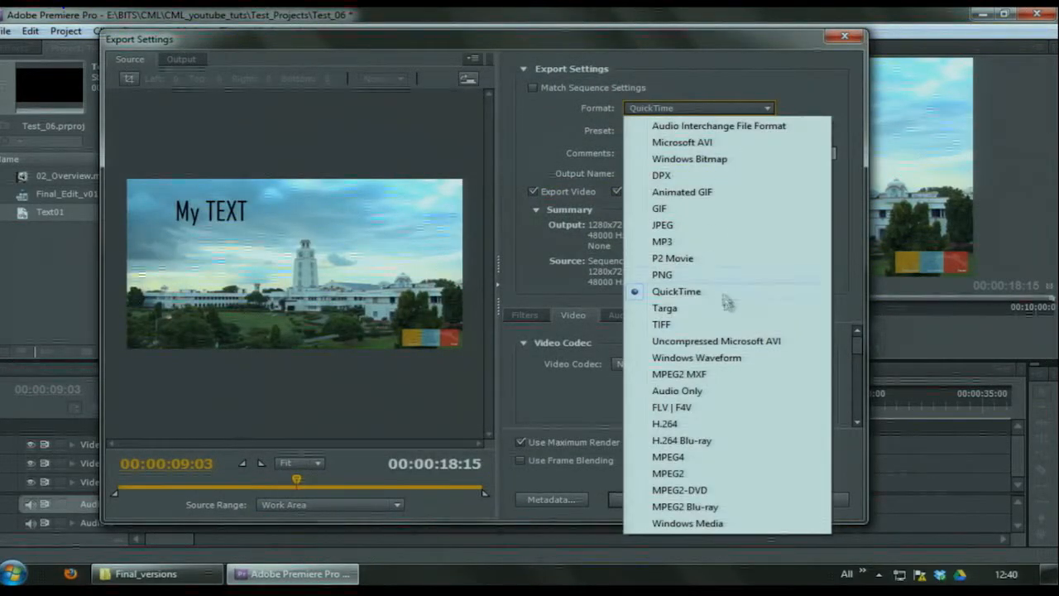
left_click(706, 408)
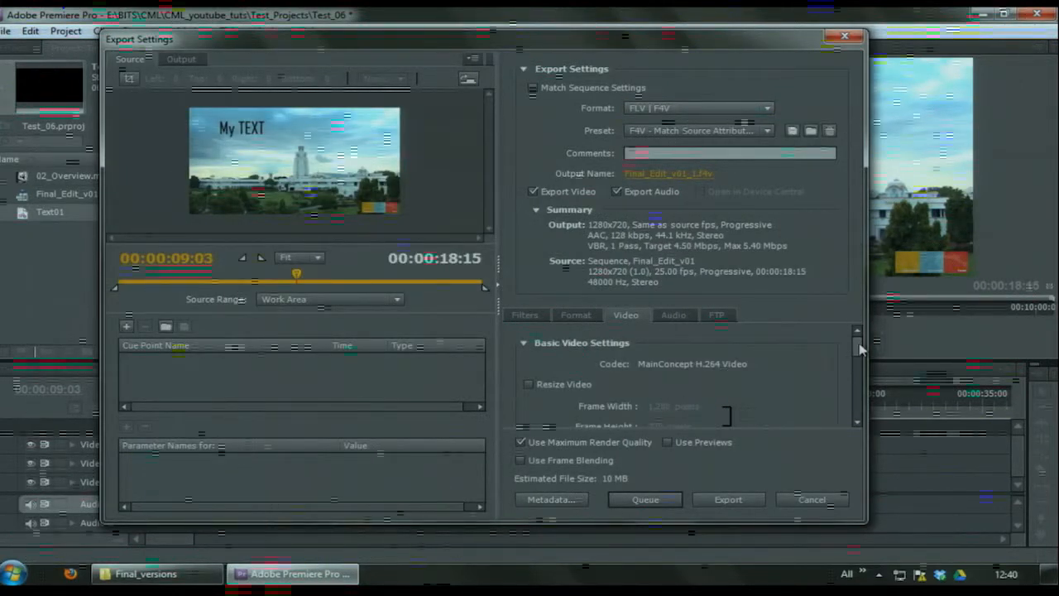
scroll(857, 346, "down", 2)
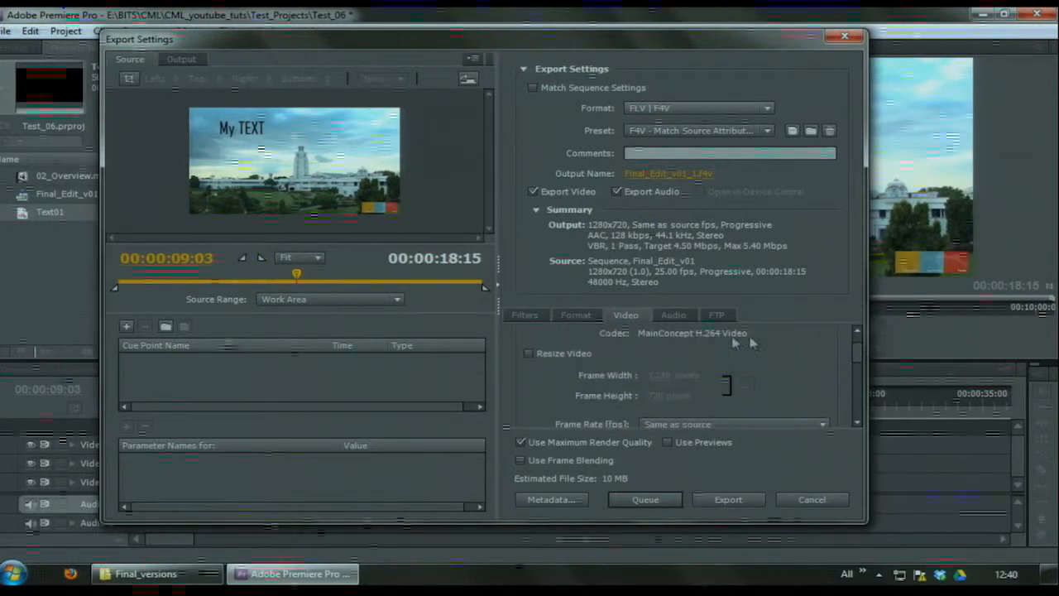
left_click(576, 314)
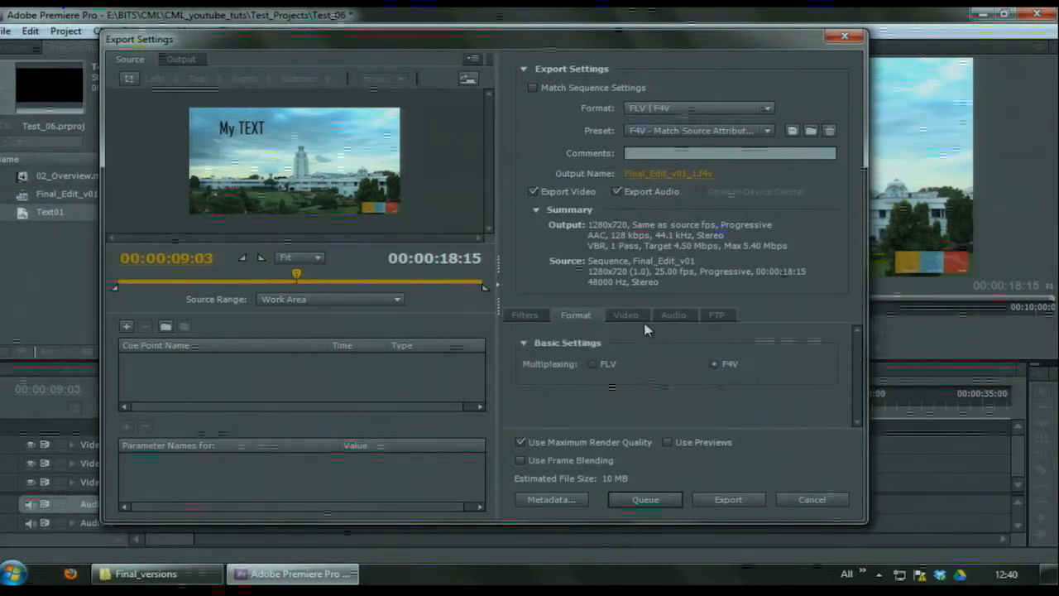
left_click(592, 364)
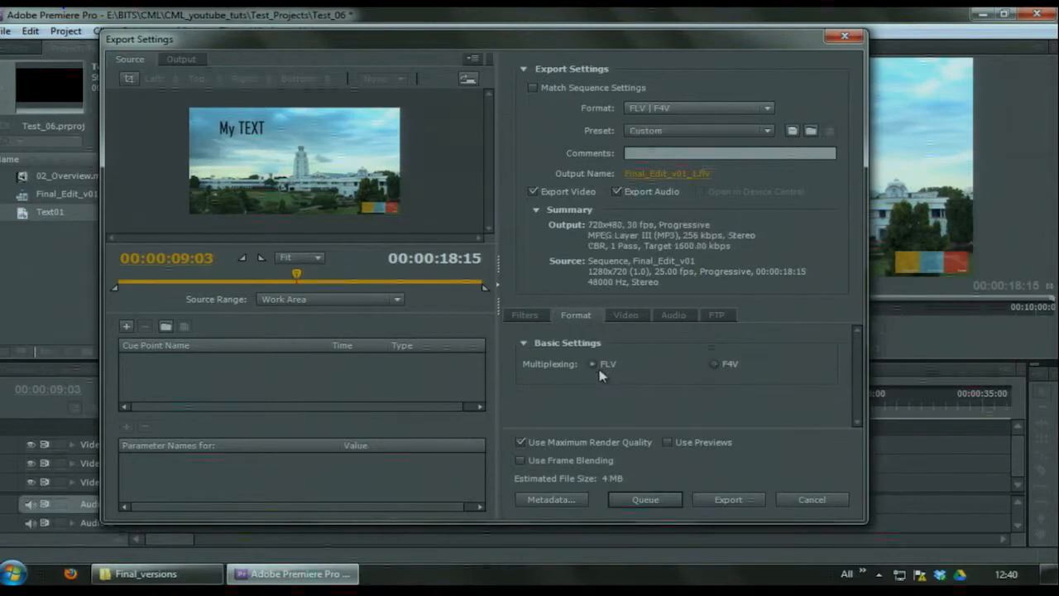
- Set the export video's frame width to 1280 and frame height to 720 pixels
left_click(625, 317)
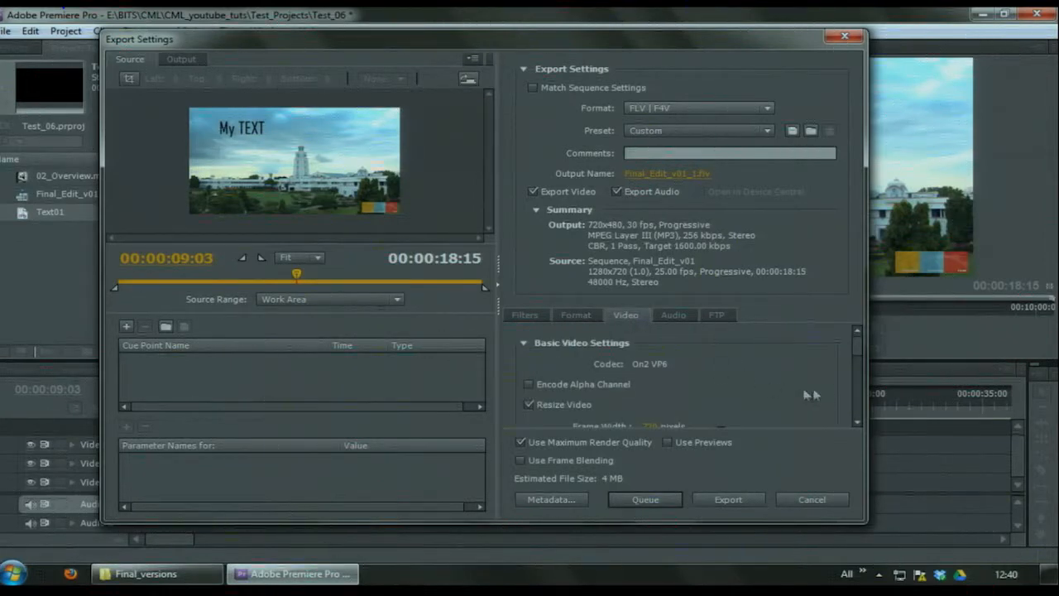
scroll(862, 364, "down", 2)
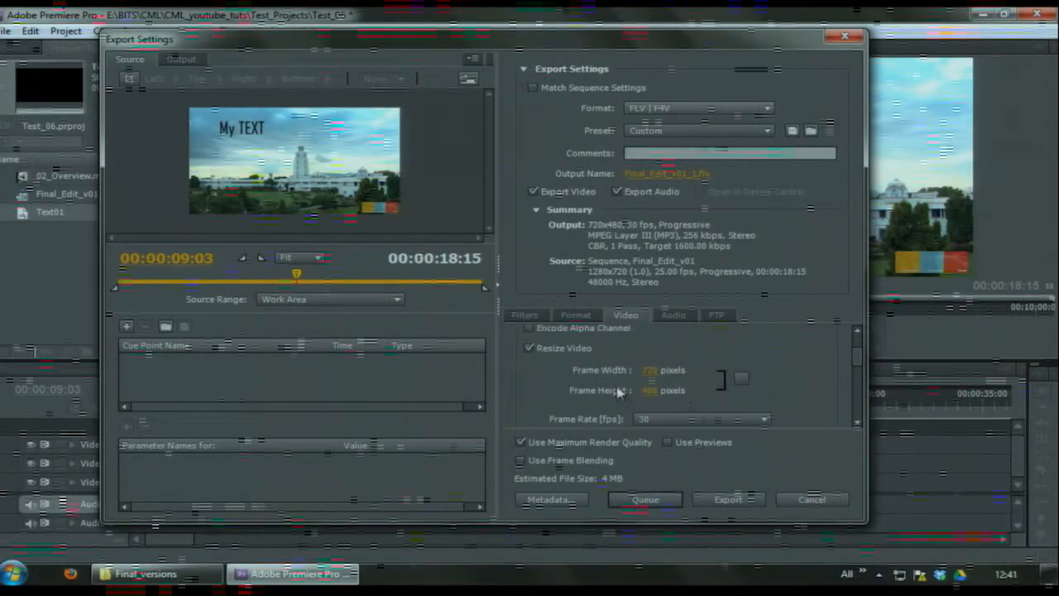
left_click(652, 371)
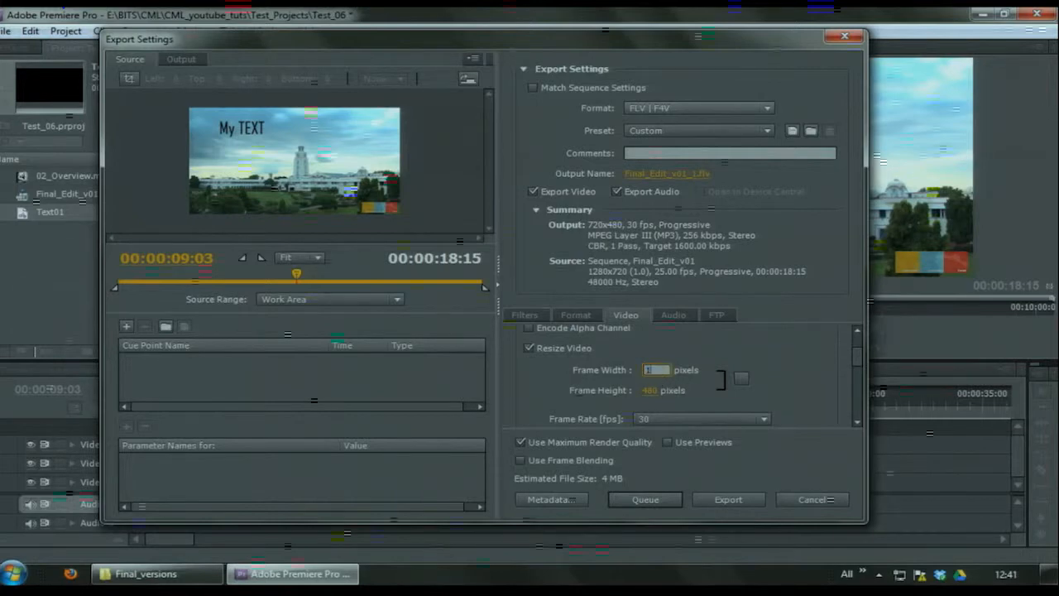
type("1280")
key("Tab")
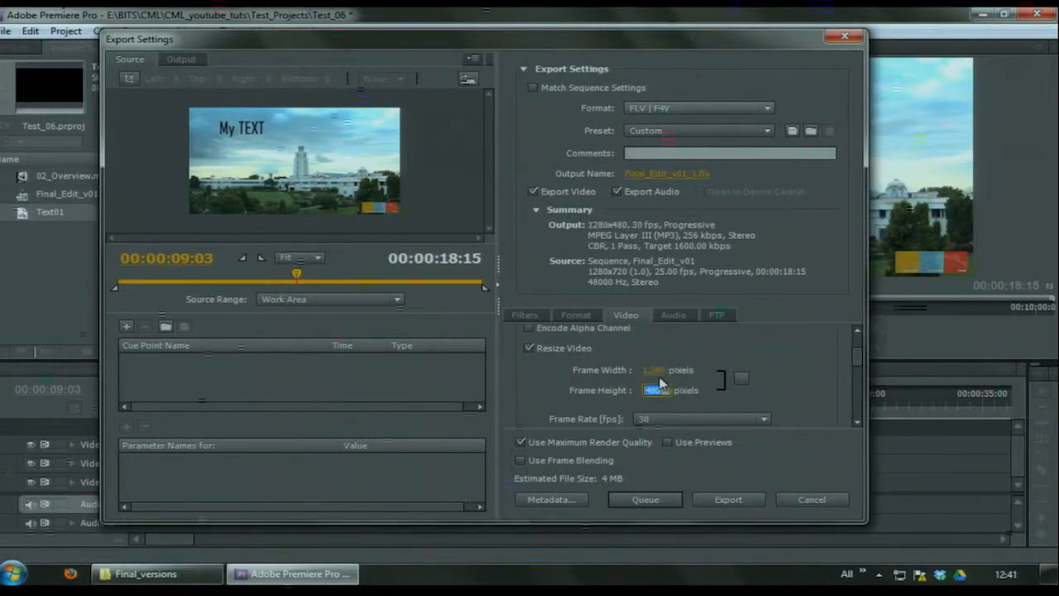
key("Tab")
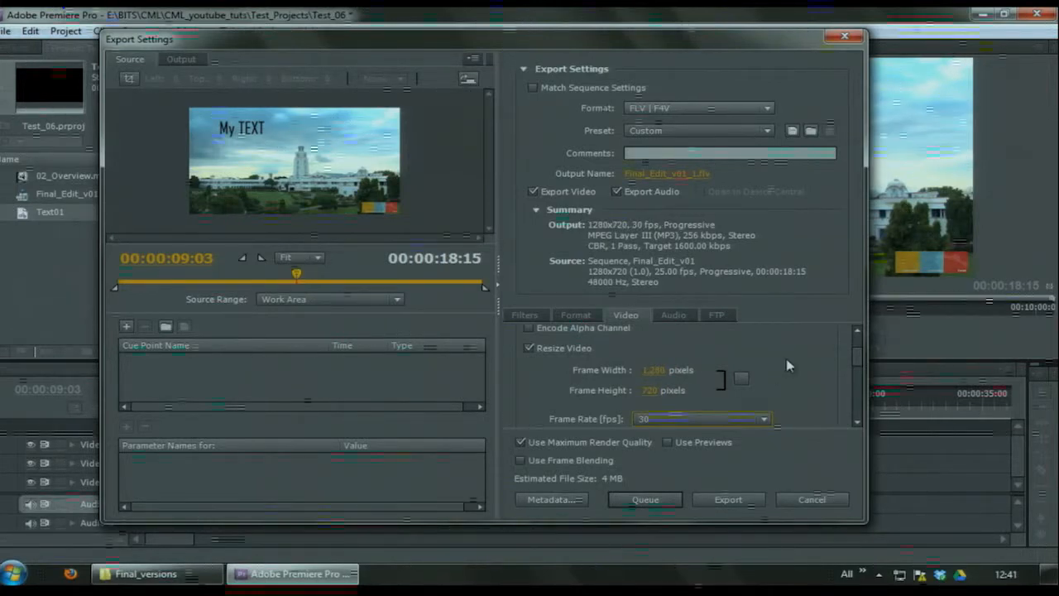
- Set the export frame rate to 25 fps
scroll(861, 356, "down", 2)
left_click(711, 374)
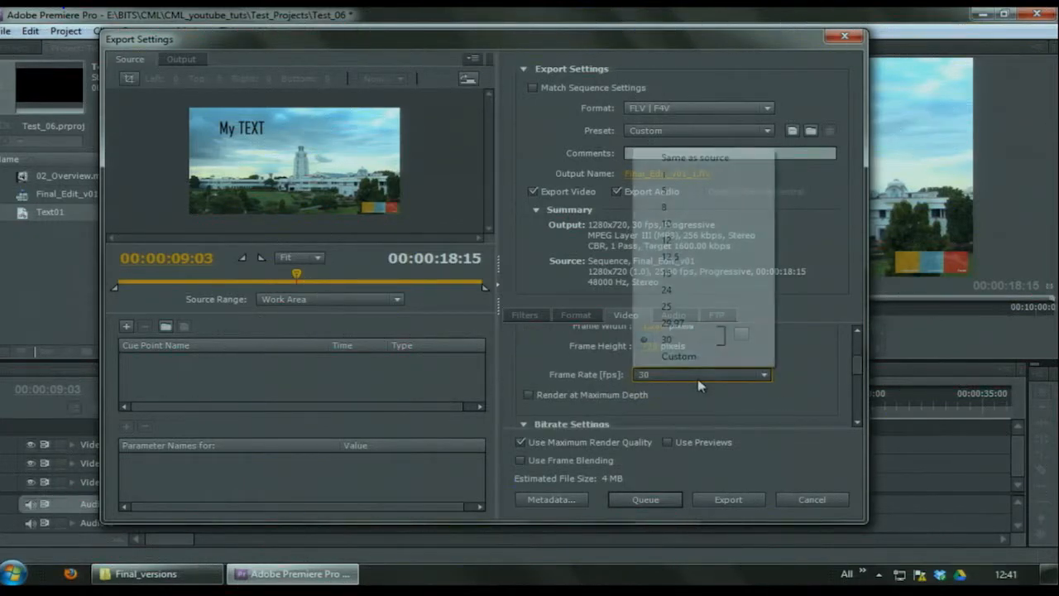
left_click(687, 306)
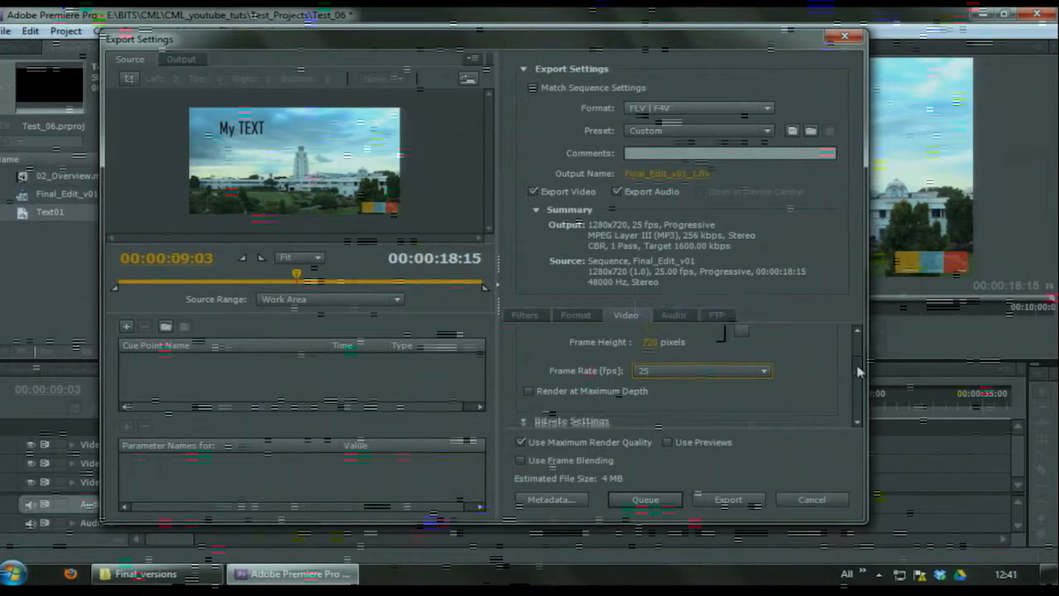
- Set the video bitrate of the FLV export to 5000 kbps
scroll(861, 383, "down", 2)
scroll(861, 383, "down", 2)
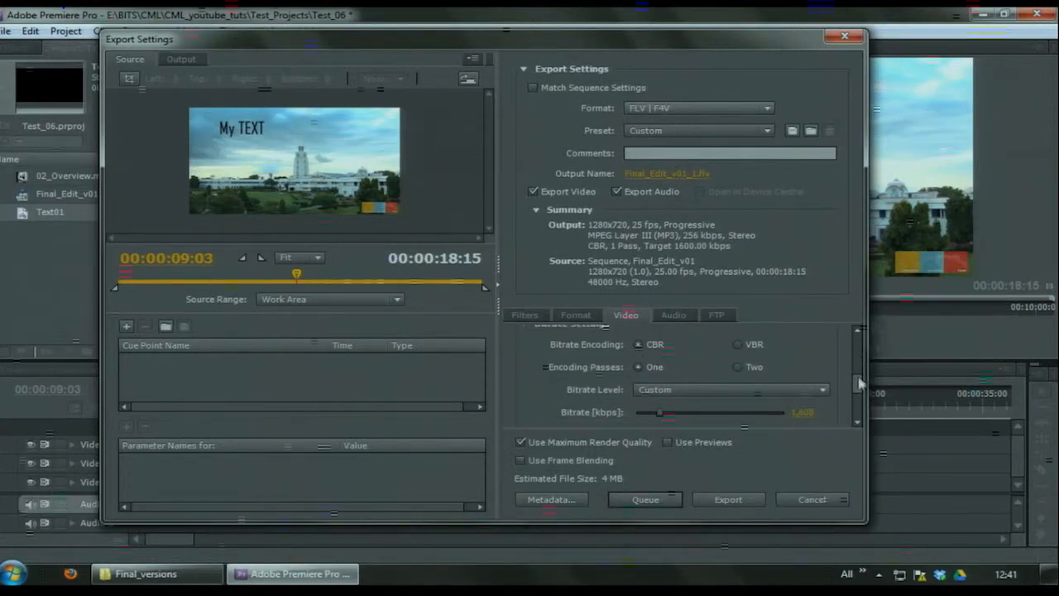
scroll(861, 383, "down", 1)
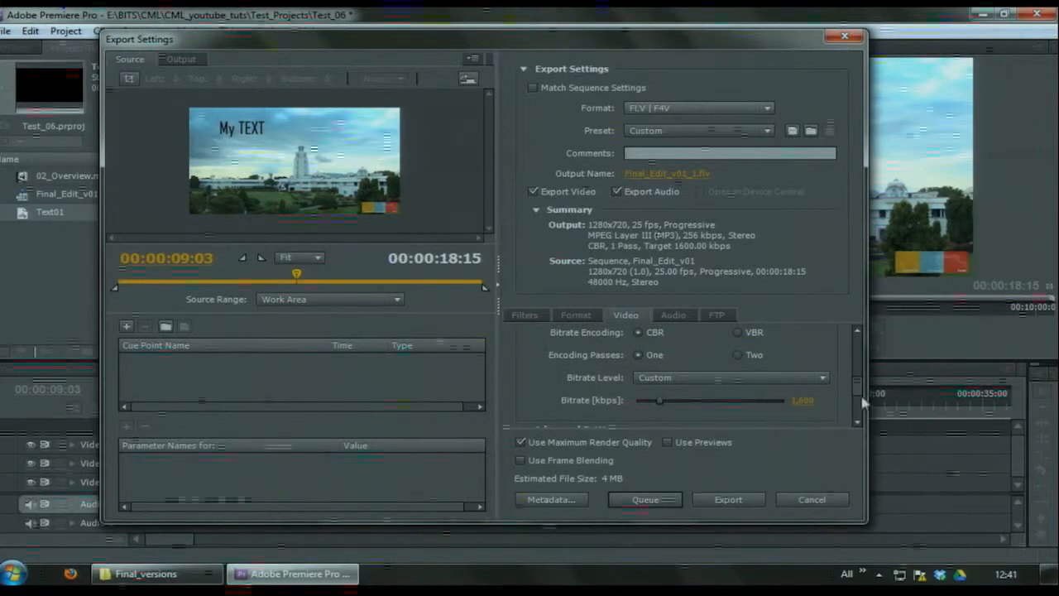
scroll(860, 397, "down", 2)
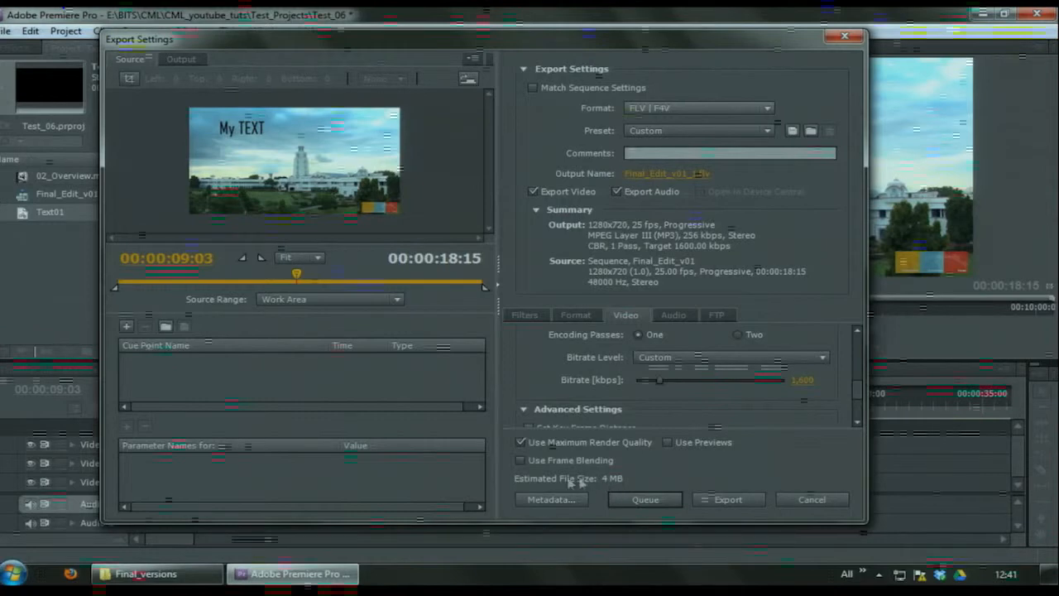
left_click_drag(809, 380, 855, 407)
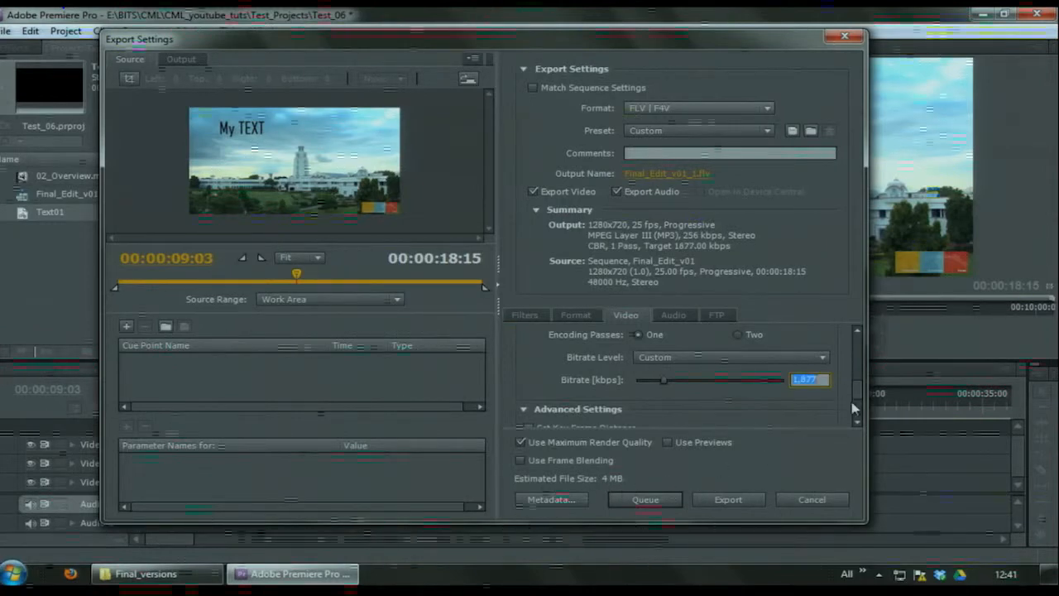
type("5000")
key("Return")
- Raise the video bitrate of the FLV export to 10,000 kbps
scroll(804, 370, "down", 1)
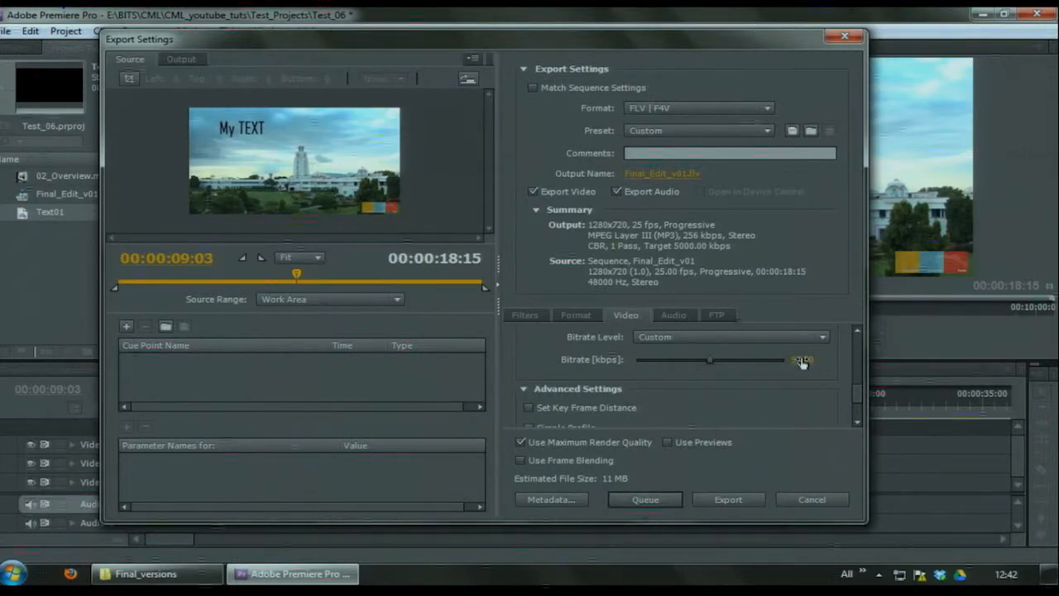
left_click(801, 363)
type("10,00")
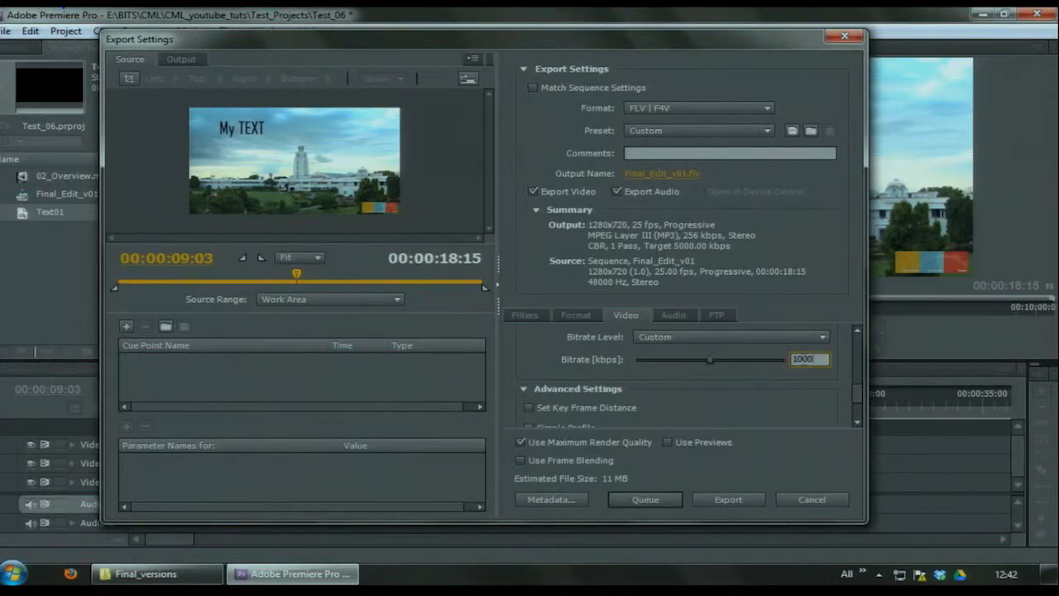
type("0")
key("Tab")
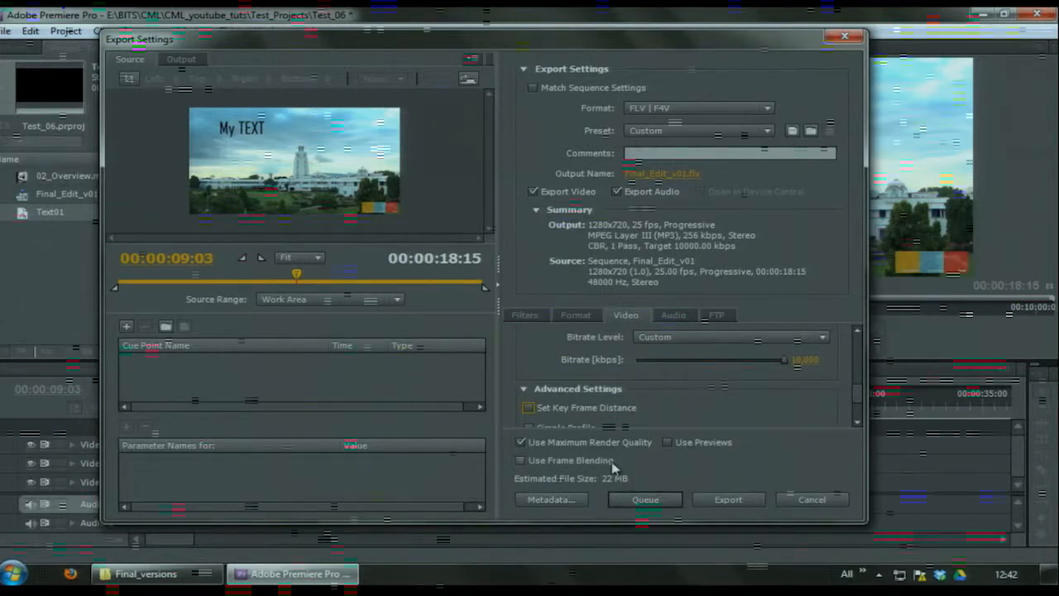
- In the advanced video settings, set the quality to Best and the undershoot to 100 % of target
scroll(857, 405, "down", 2)
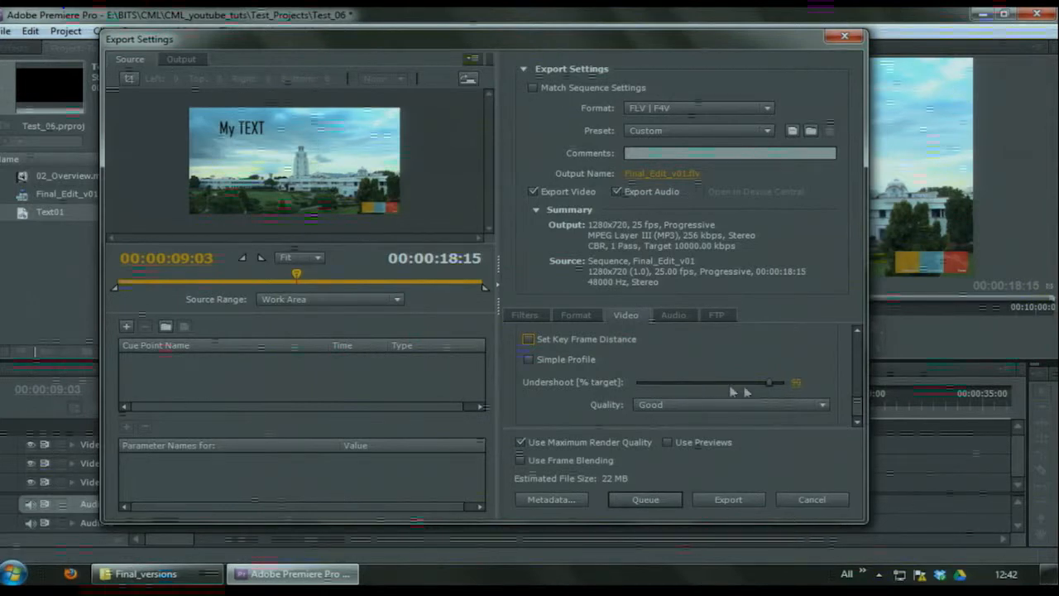
left_click(778, 408)
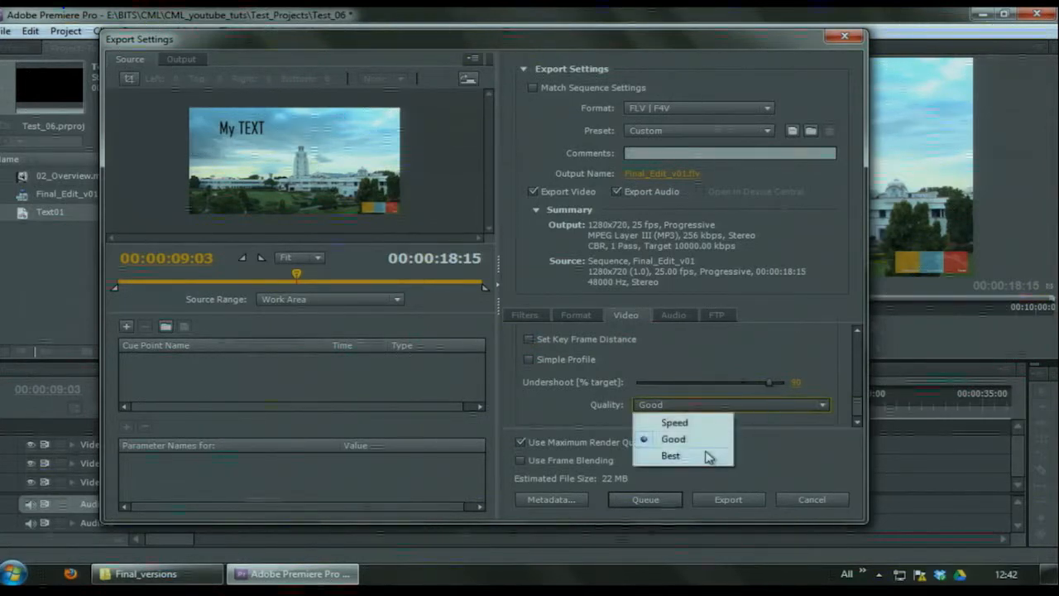
left_click(708, 455)
left_click_drag(763, 387, 776, 385)
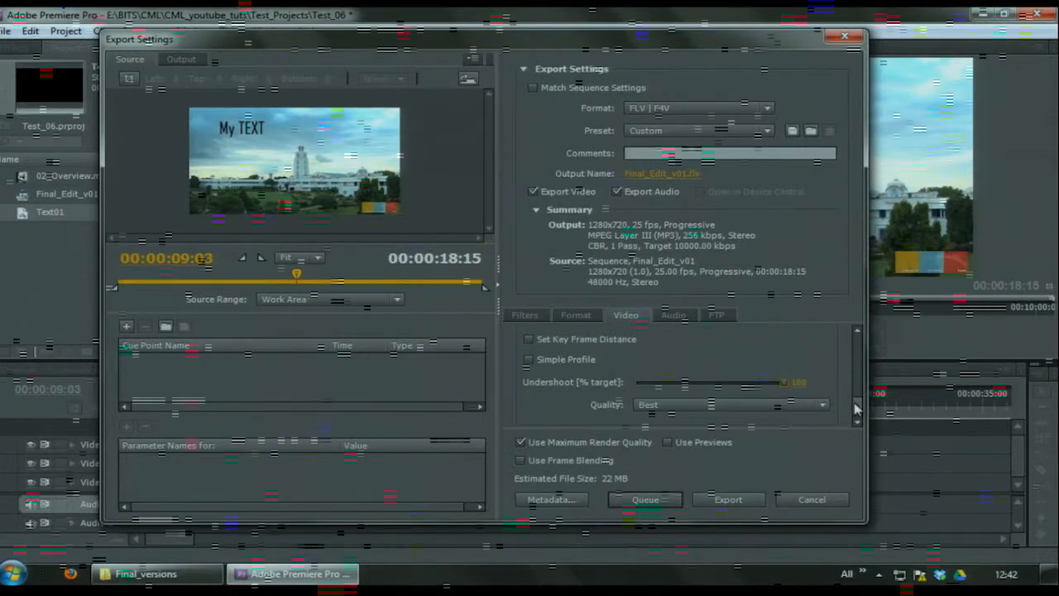
left_click_drag(857, 407, 852, 351)
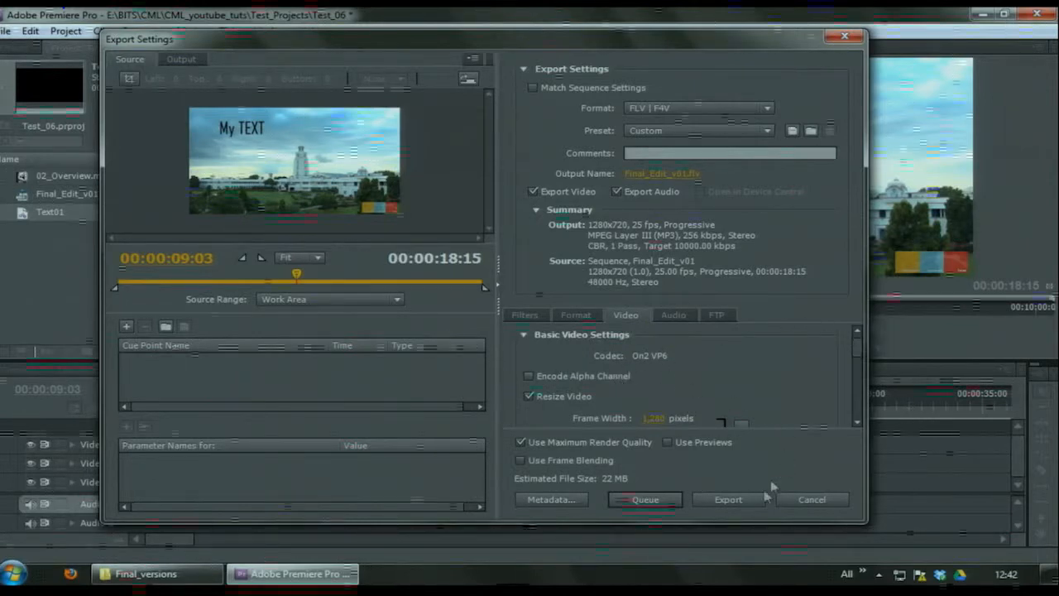
- Name the output file Final_Edit_FLV in the Final_versions folder and export the sequence
left_click(677, 174)
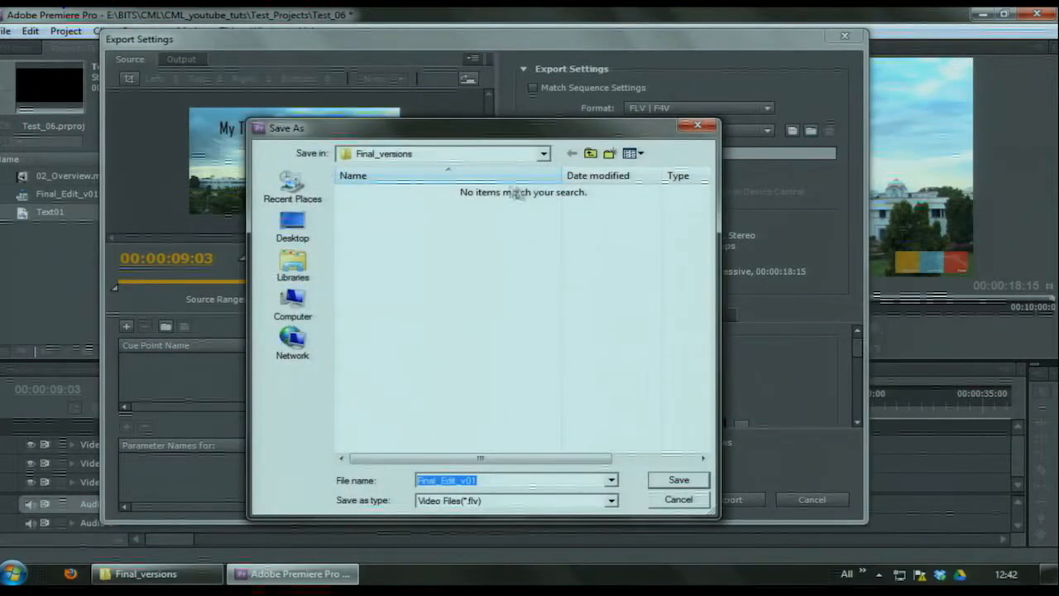
left_click(473, 481)
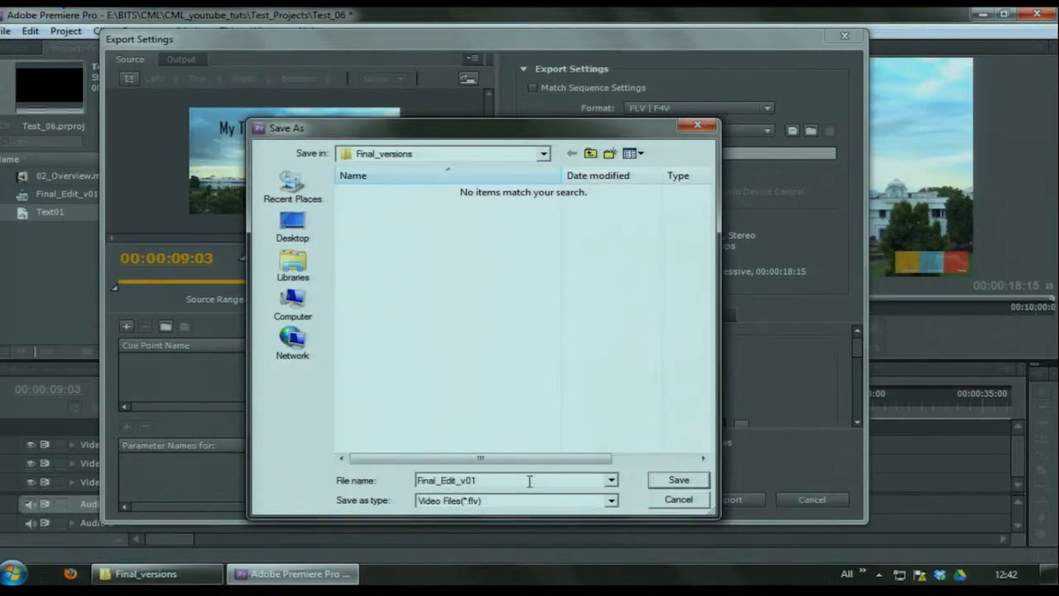
key("BackSpace")
key("BackSpace")
key("BackSpace")
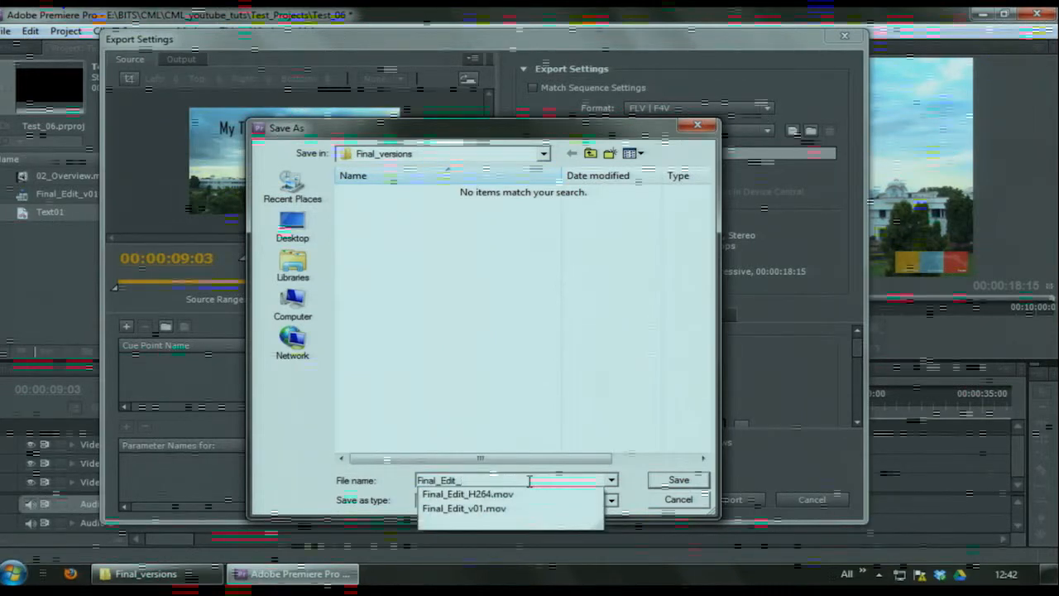
type("FLV")
left_click(675, 480)
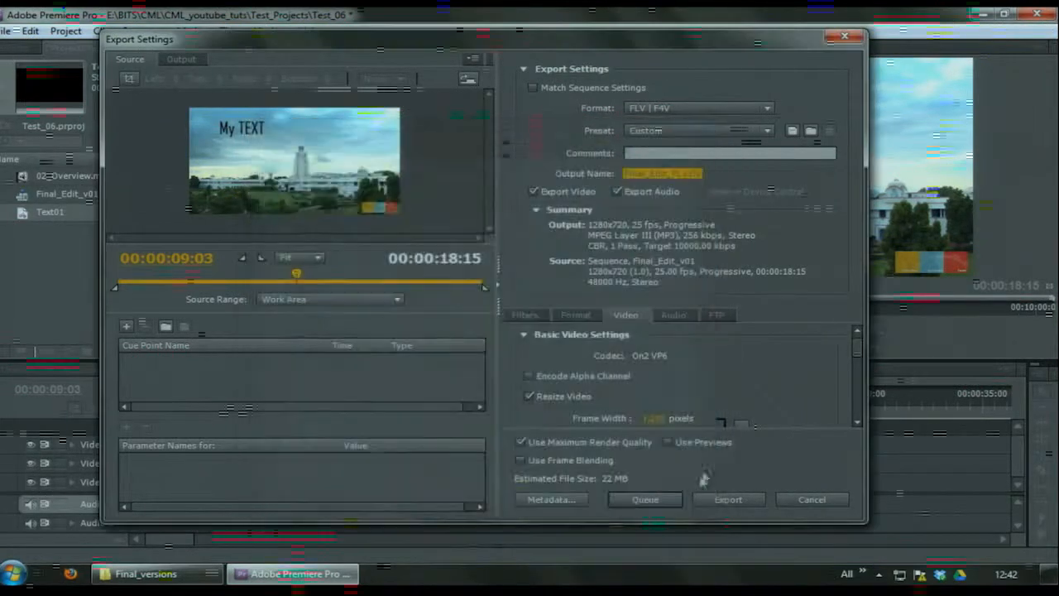
left_click(735, 498)
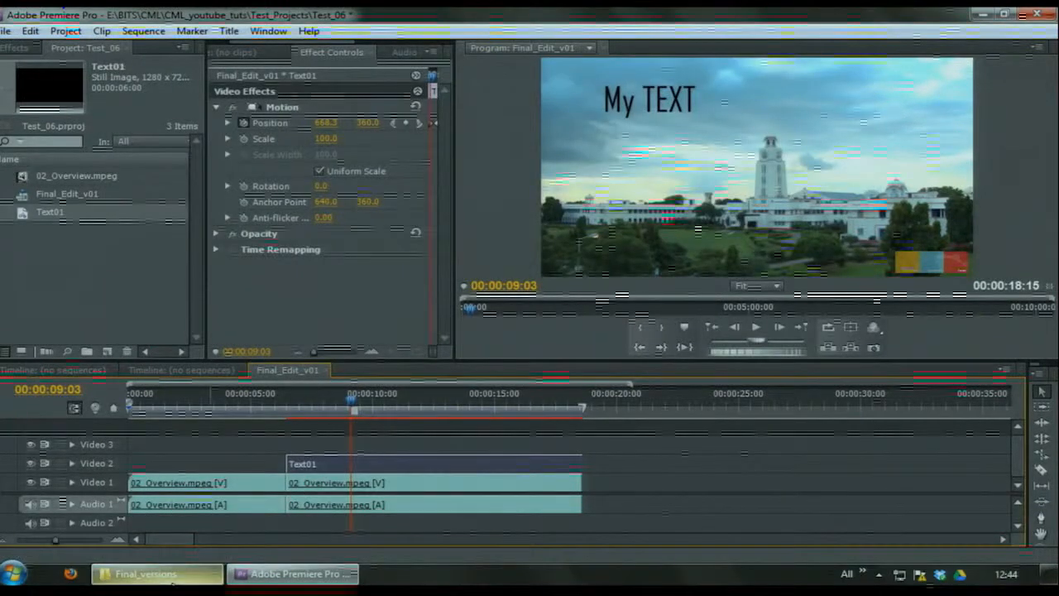
- Switch to the Final_versions folder and compare the sizes of the exported FLV, H264 and v01 files
left_click(172, 580)
left_click(383, 263)
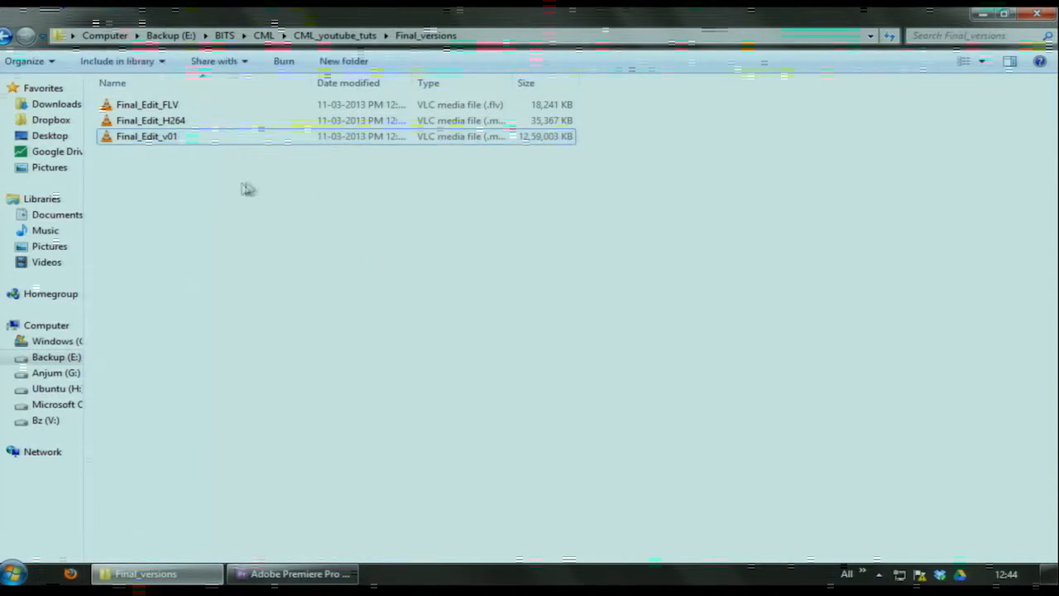
left_click(177, 144)
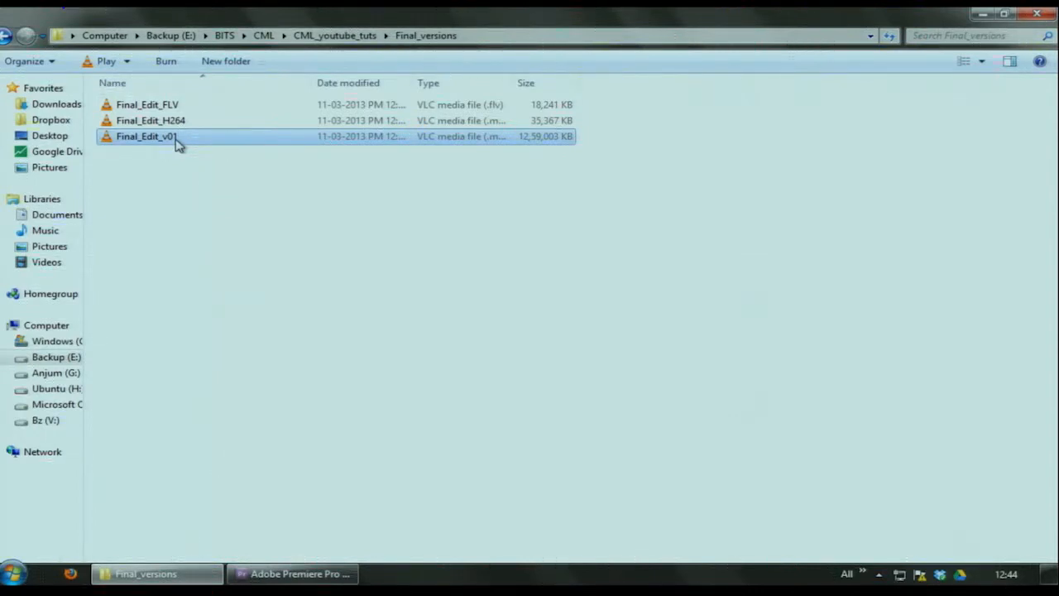
left_click(166, 123)
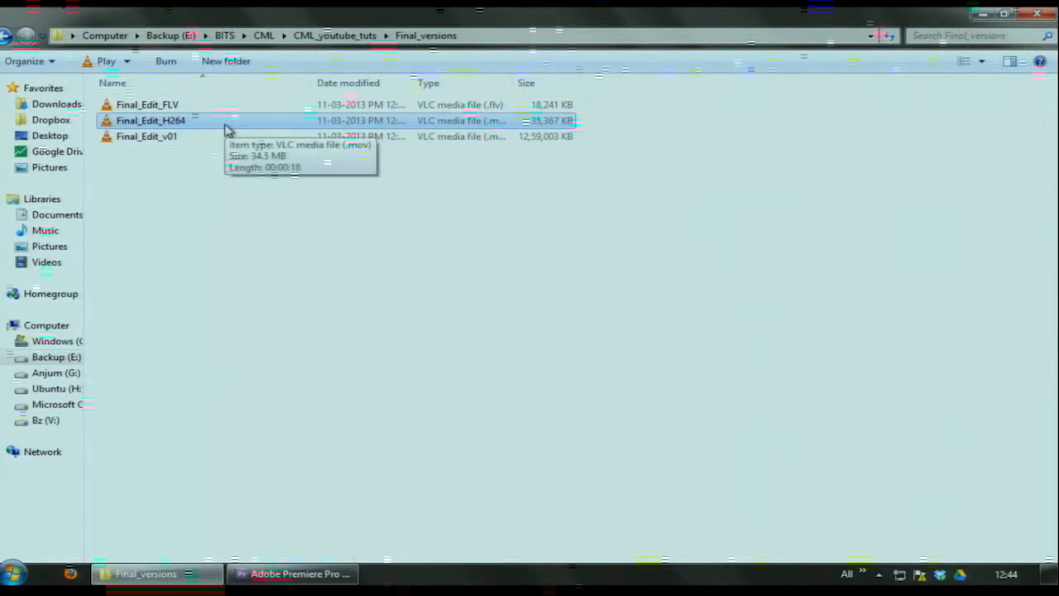
- Play Final_Edit_FLV full screen in VLC media player, close it and return to Adobe Premiere Pro
left_click(174, 108)
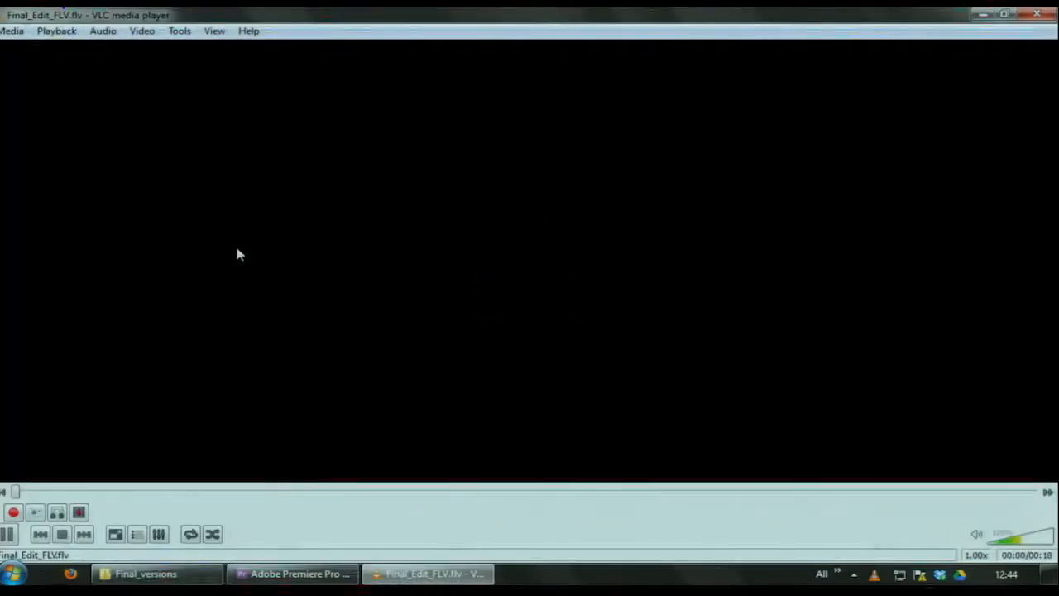
scroll(1041, 282, "down", 3)
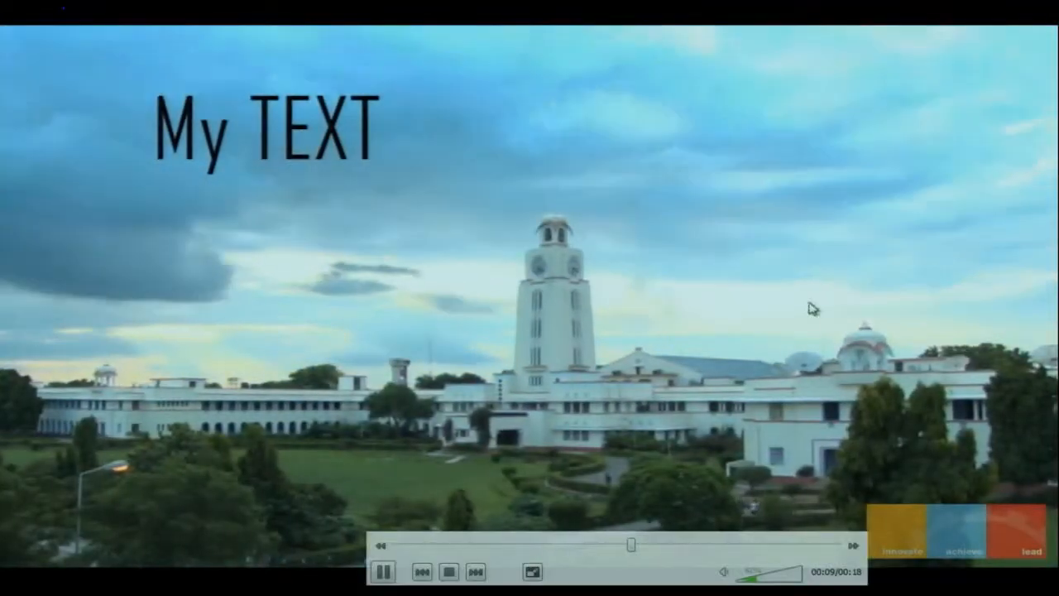
double_click(631, 402)
scroll(695, 364, "down", 2)
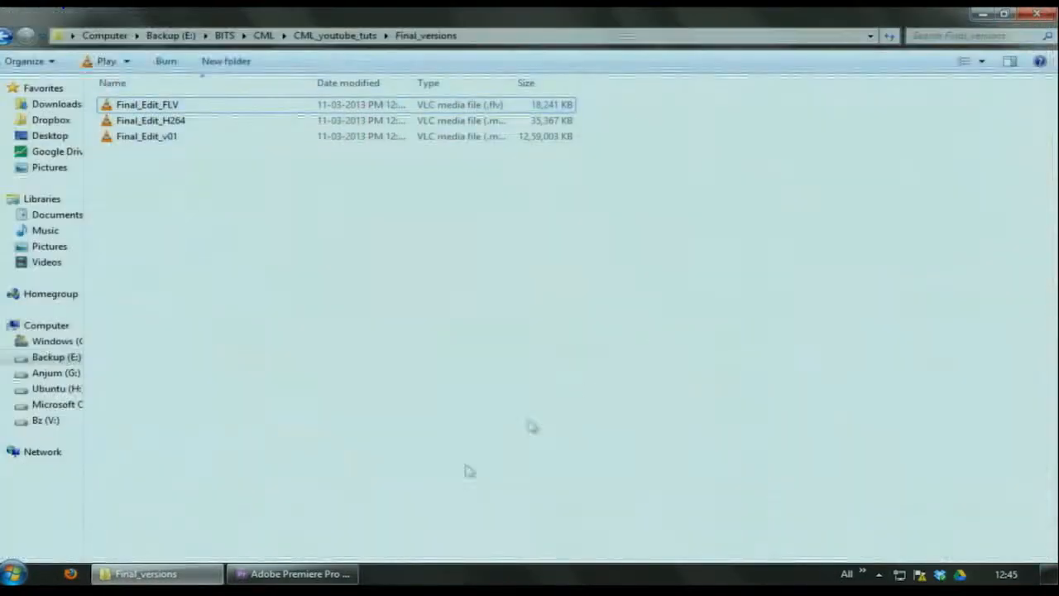
left_click(302, 574)
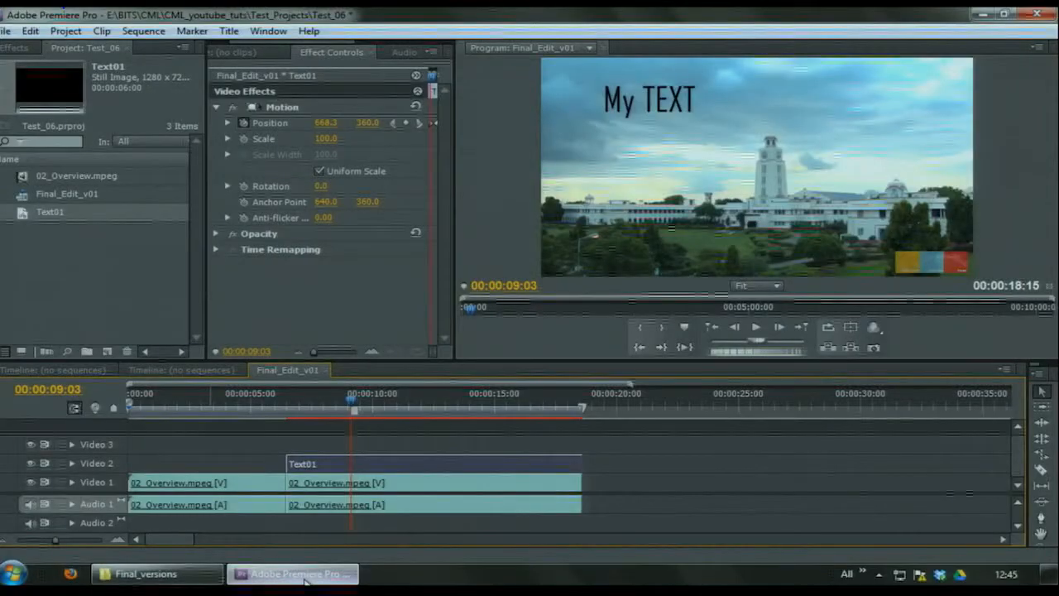